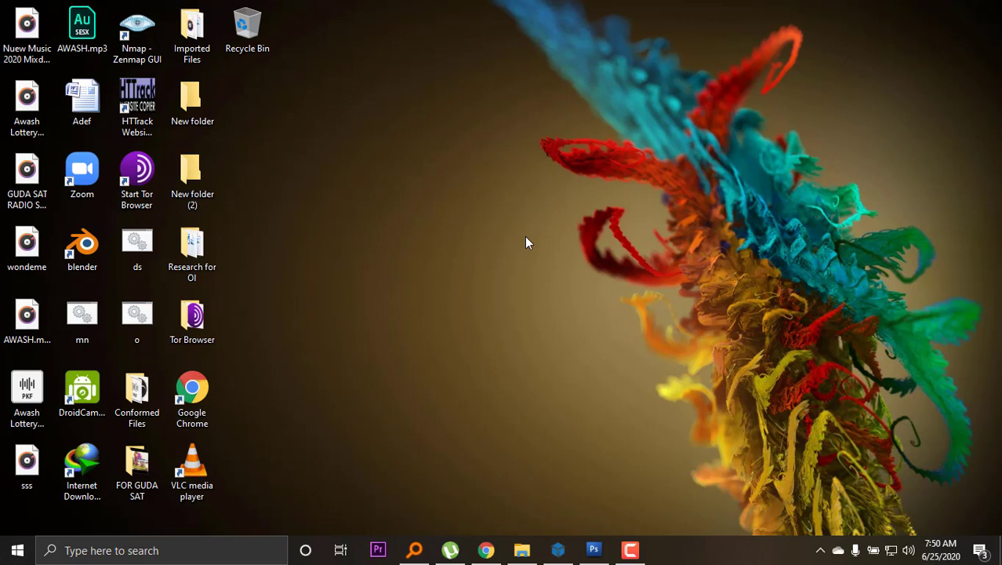
Restore the Photoshop window showing the finished red LG logo document.
left_click(594, 549)
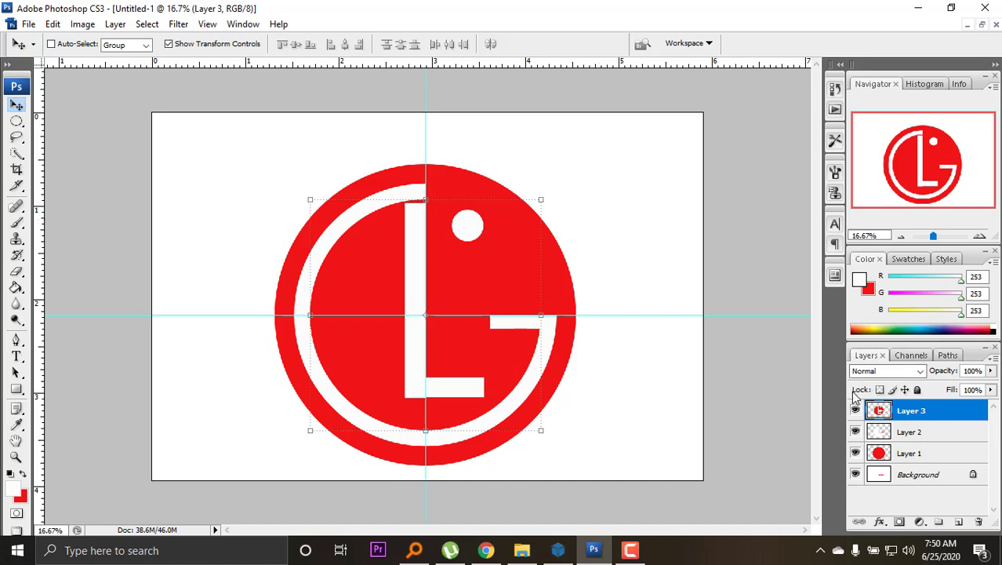
Delete the Background, Layer 1 and Layer 2 layers.
left_click(960, 475)
left_click(979, 522)
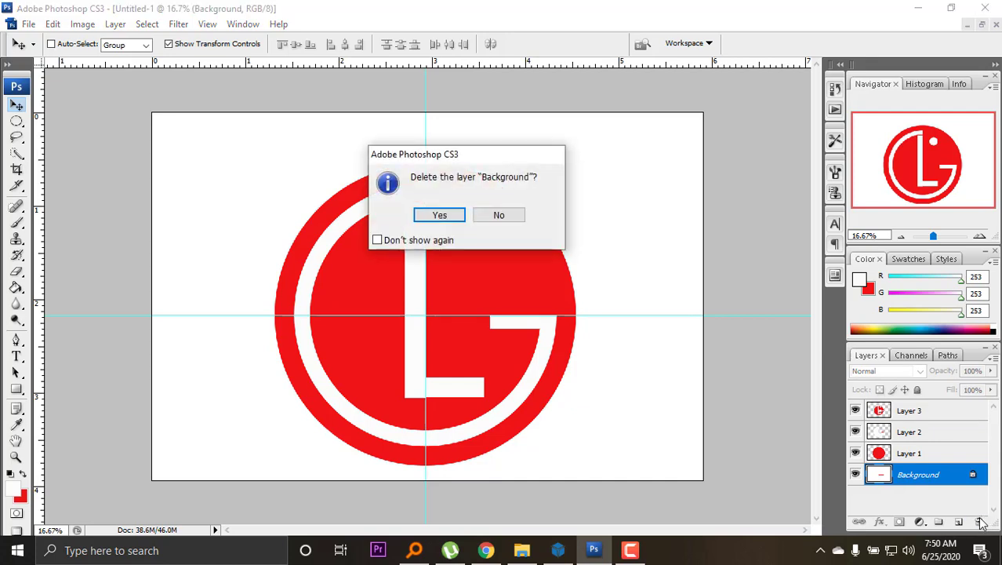
left_click(440, 215)
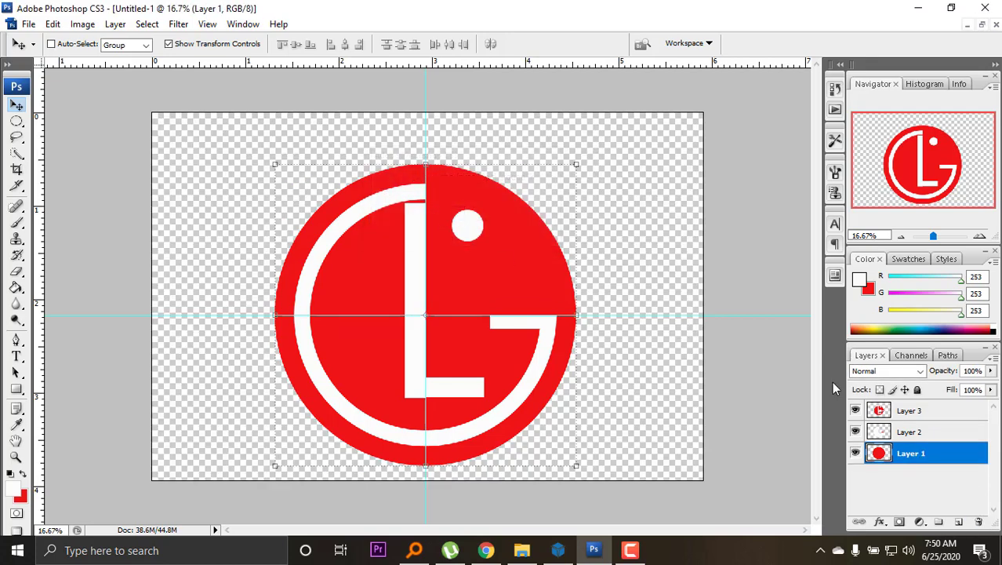
left_click(895, 480)
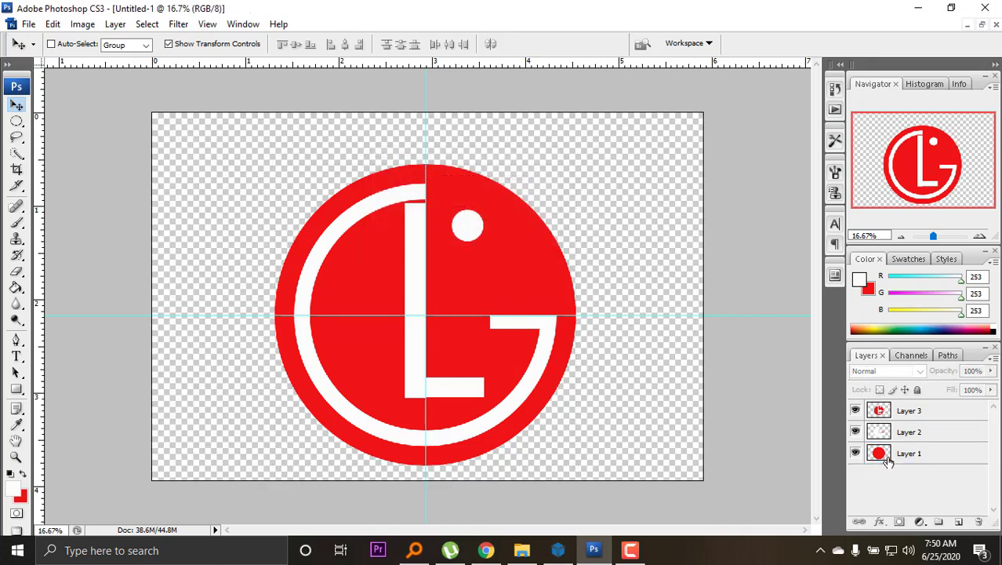
left_click(908, 455)
left_click(979, 522)
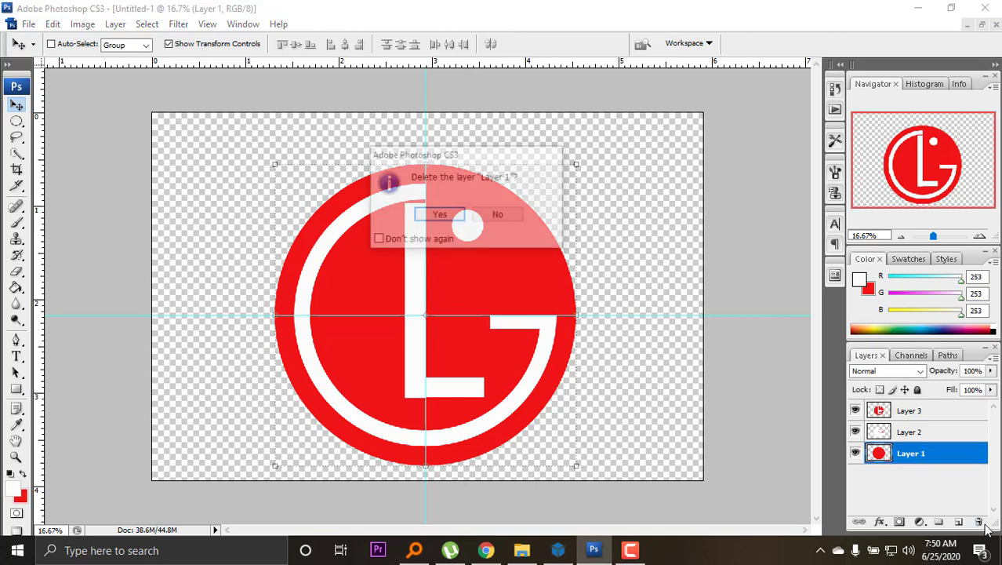
left_click(460, 215)
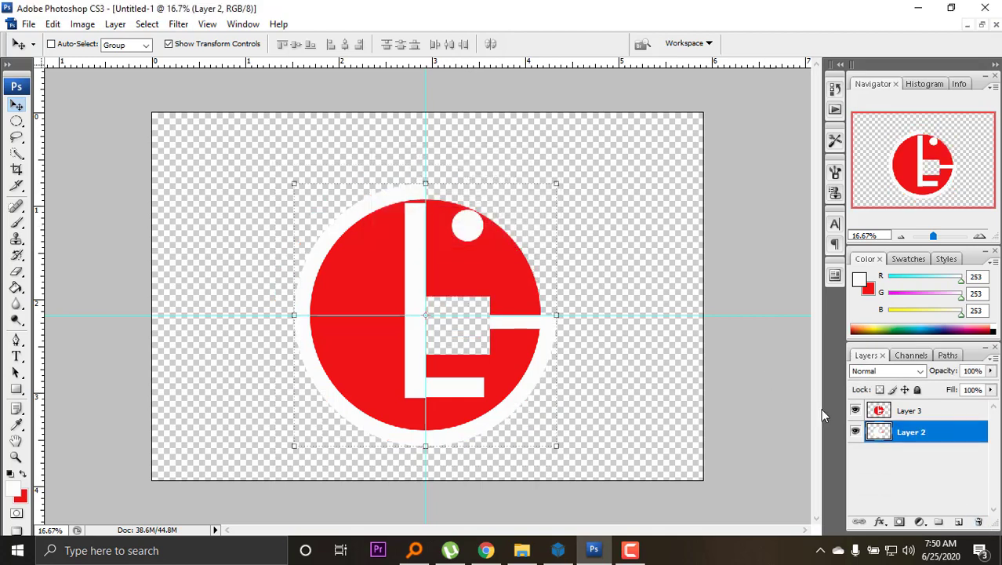
left_click(979, 522)
left_click(453, 219)
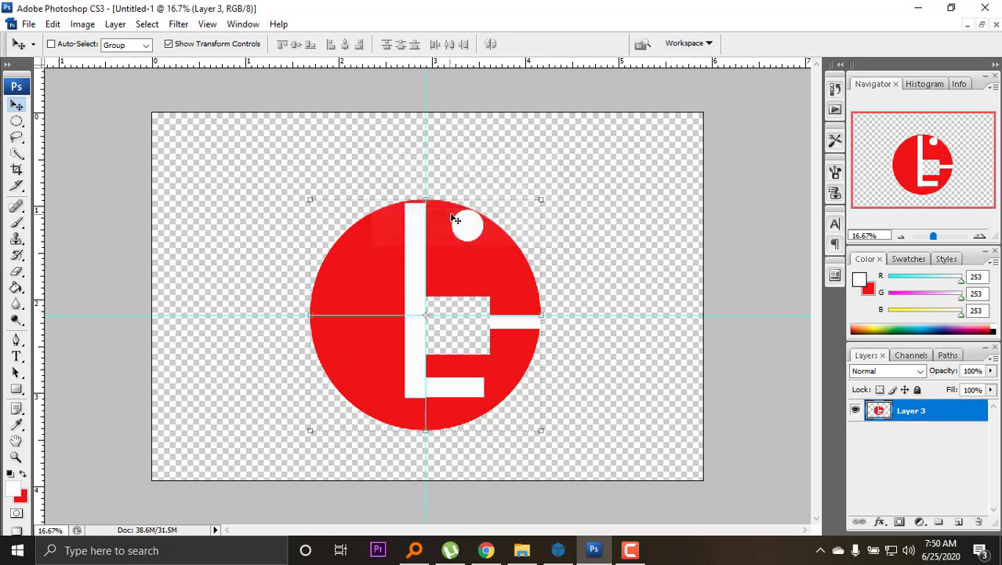
Hide Layer 3 and close Untitled-1 without saving.
left_click_drag(910, 410, 980, 522)
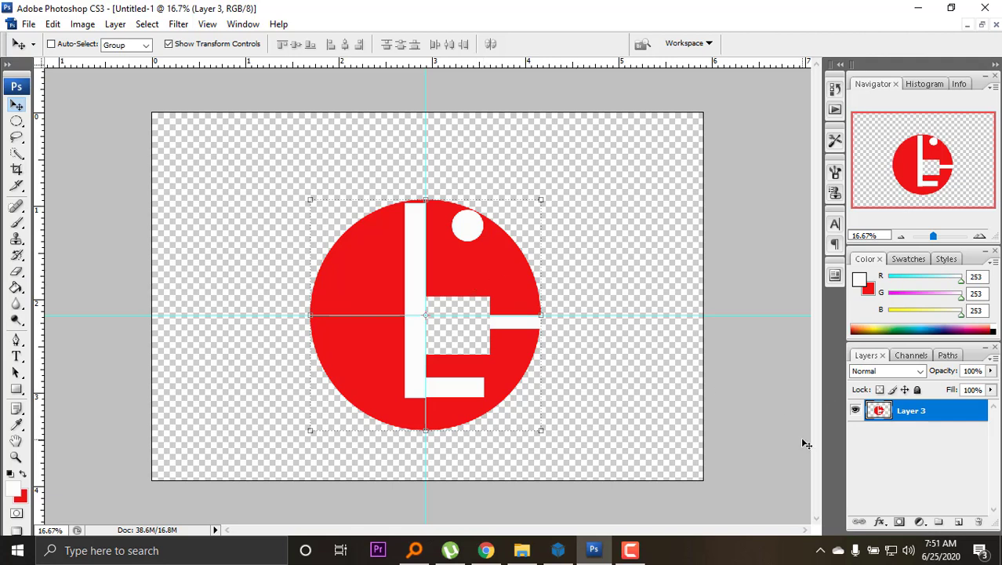
left_click(855, 410)
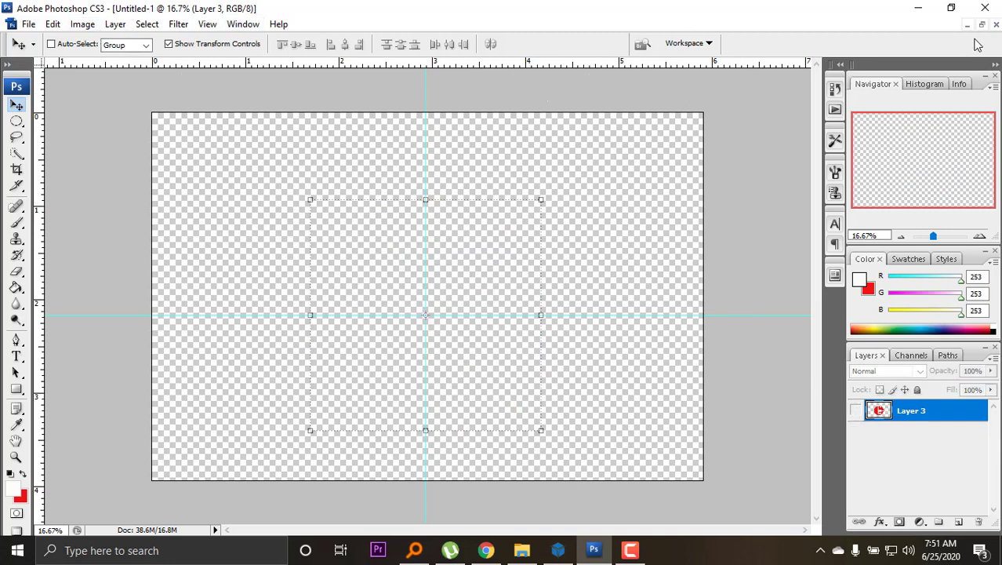
left_click(996, 25)
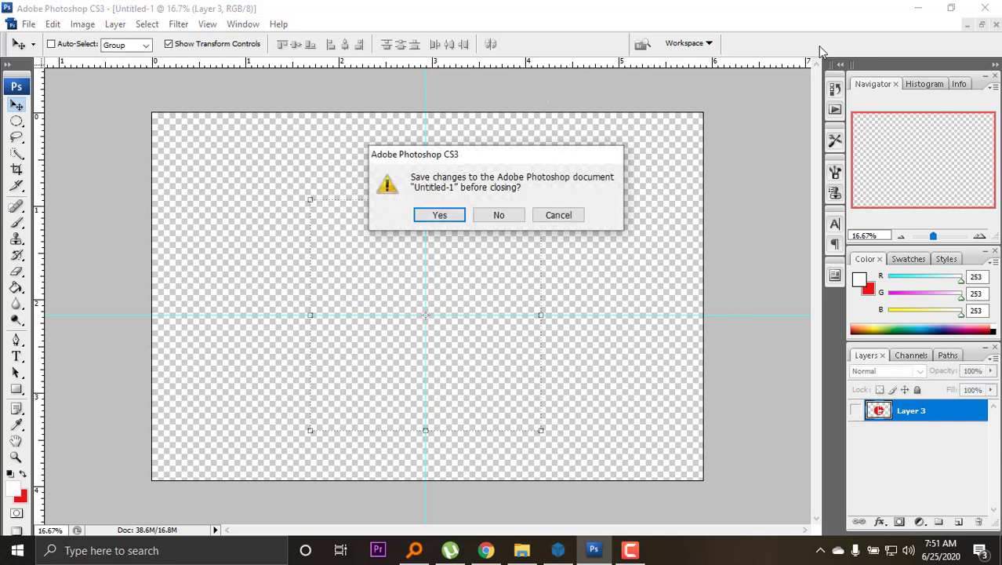
left_click(499, 215)
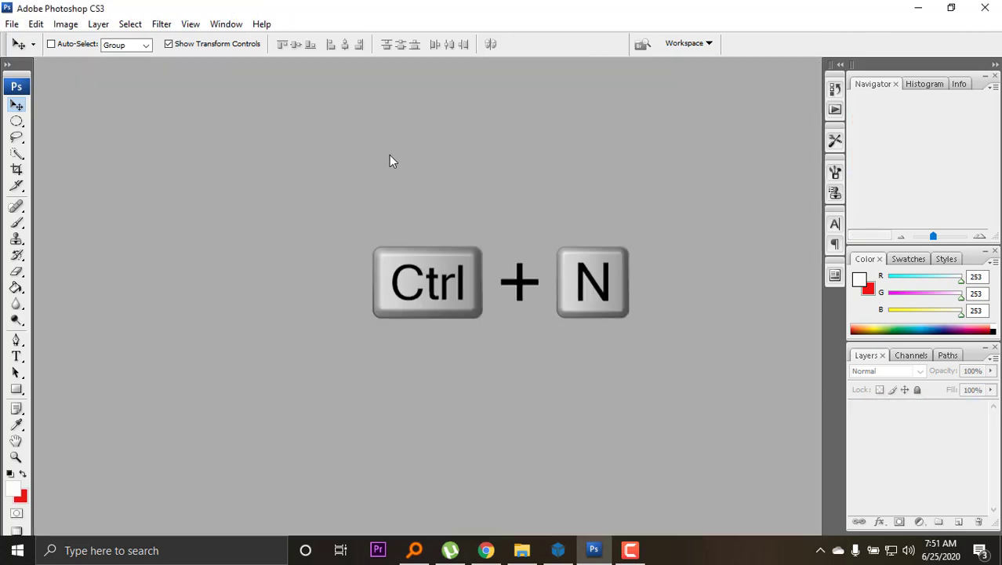
Create a new document named 'lg logo', 15 × 10 cm, 300 pixels/cm, white background.
key("ctrl+n")
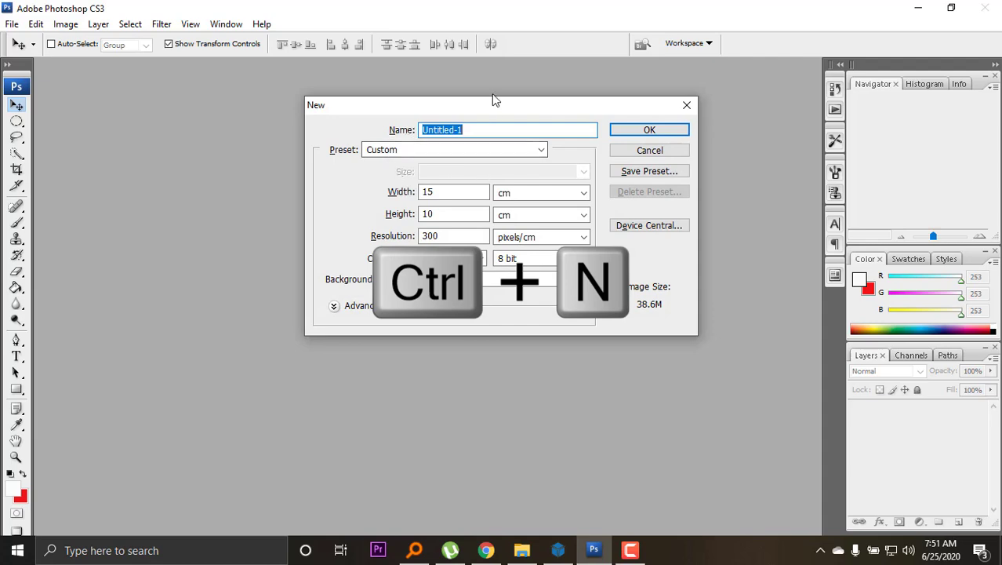
left_click_drag(488, 105, 451, 89)
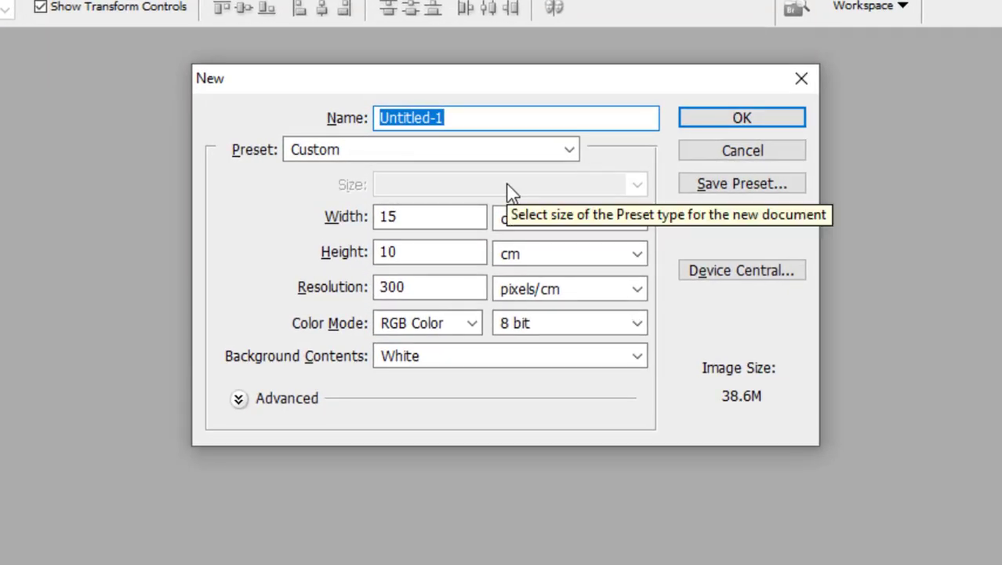
left_click_drag(534, 93, 515, 146)
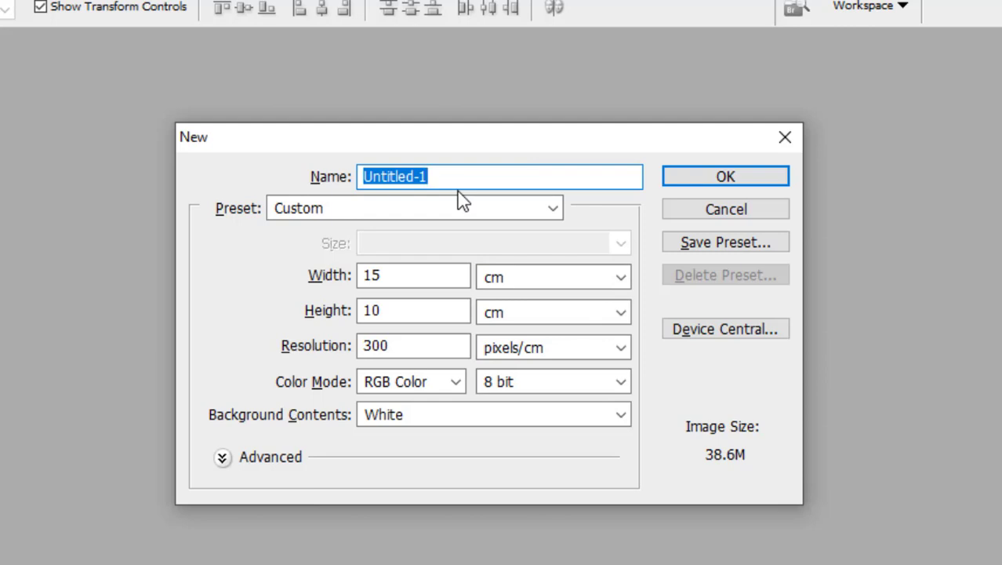
key("BackSpace")
type("lg (lo")
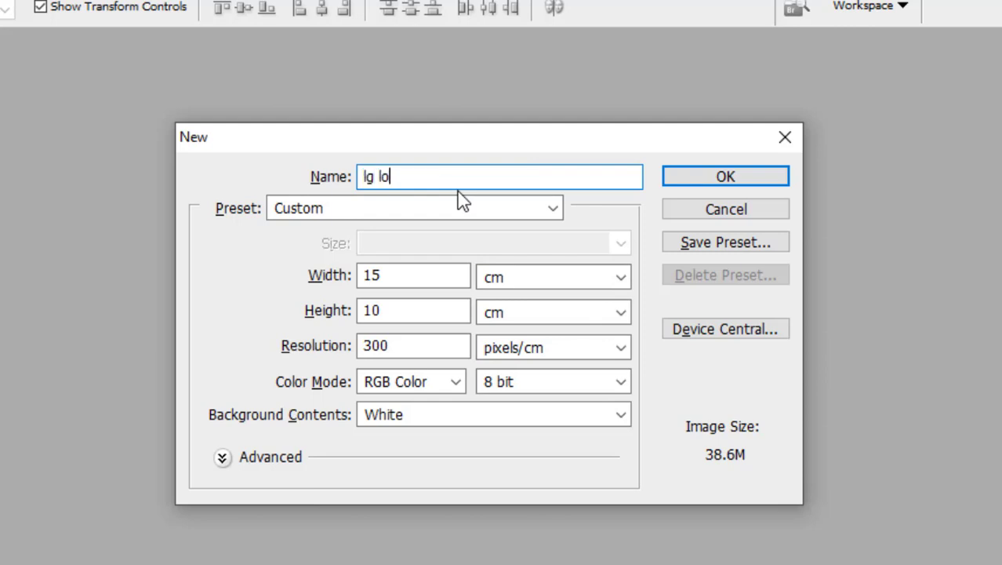
type("go")
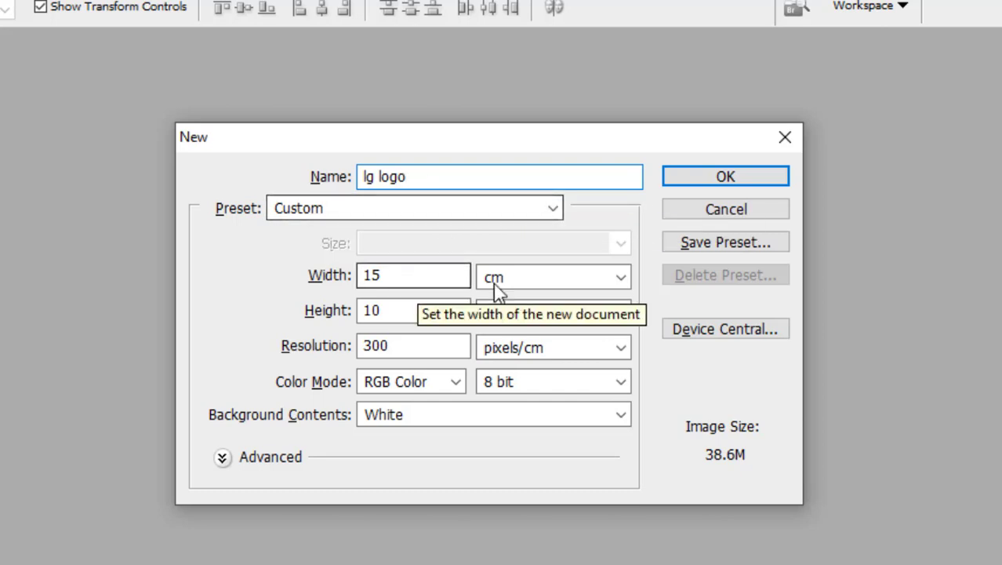
left_click_drag(393, 276, 327, 271)
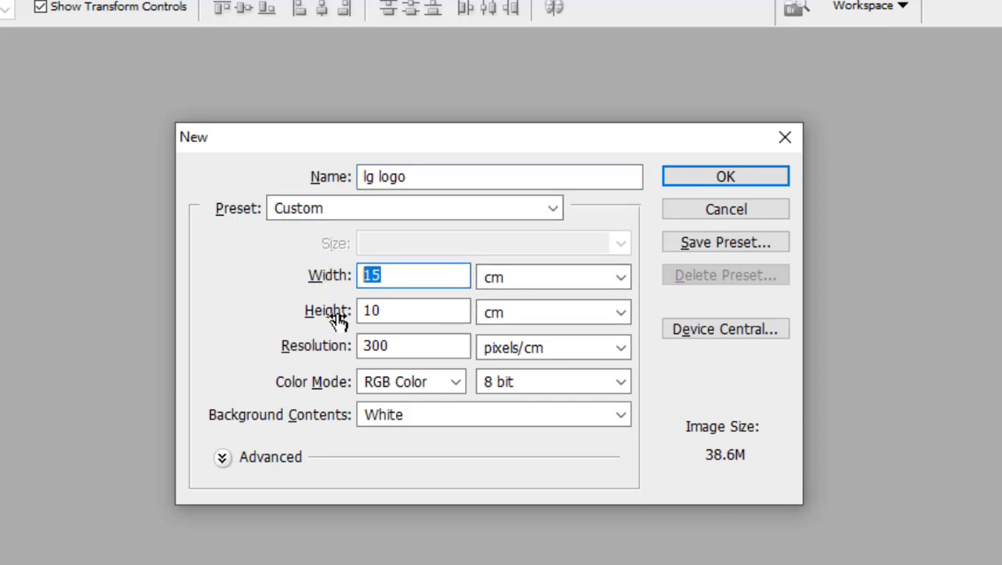
left_click_drag(396, 310, 294, 318)
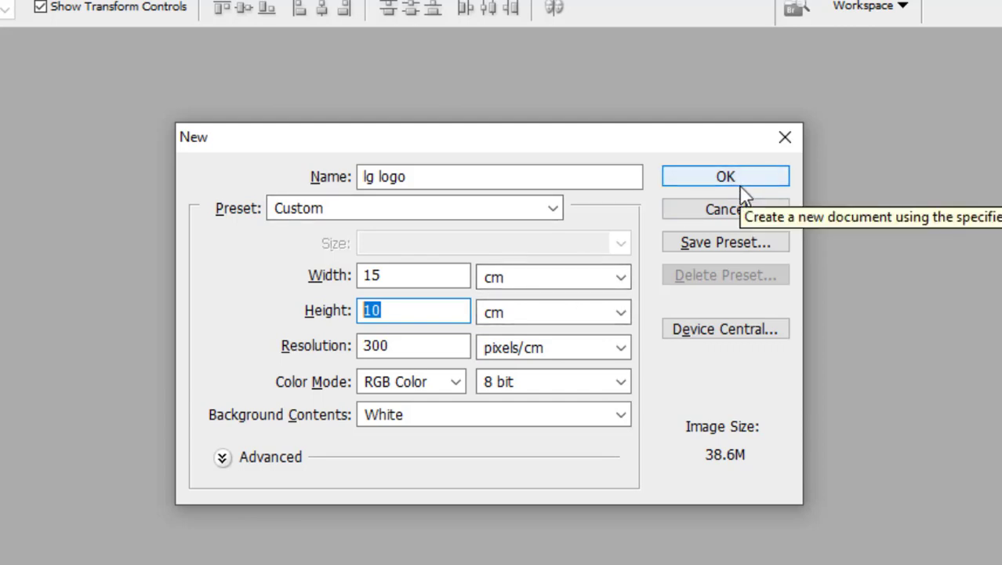
left_click(689, 176)
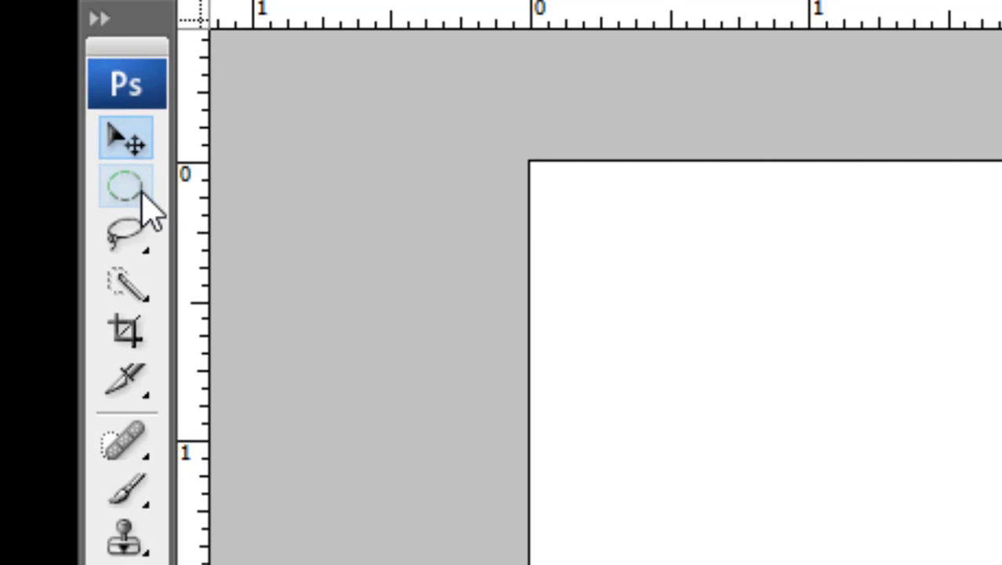
Draw a large circle with the Elliptical Marquee and centre it on the canvas.
left_click(128, 192)
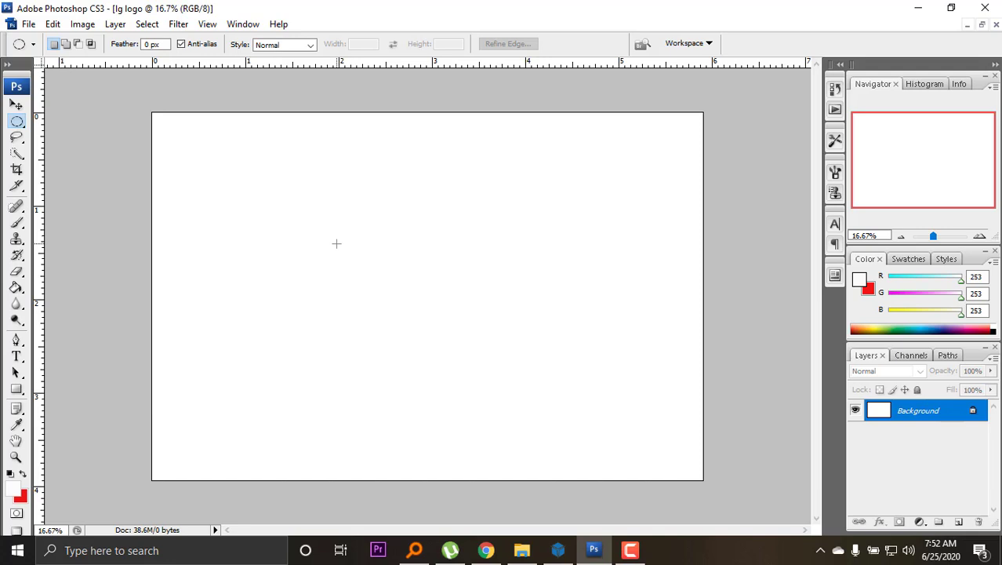
mouse_move(228, 172)
left_mouse_down()
mouse_move(294, 263)
mouse_move(592, 472)
mouse_move(591, 485)
left_mouse_up()
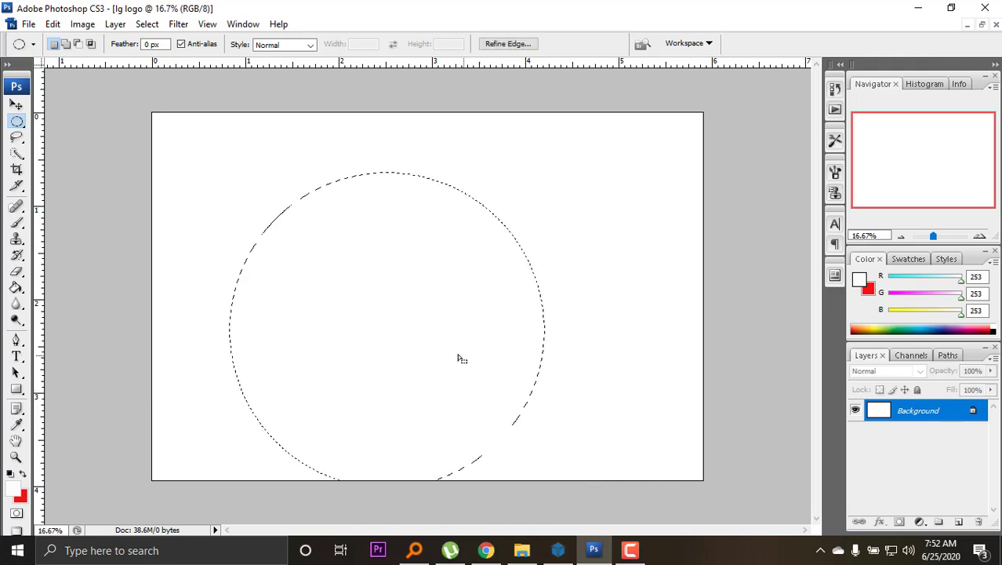
left_click_drag(459, 357, 454, 321)
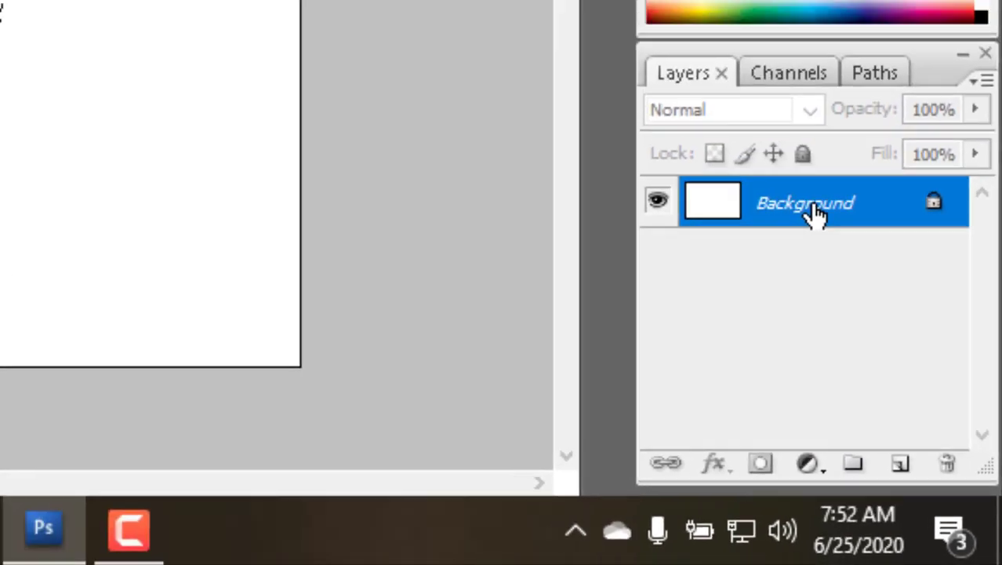
Add Layer 1 above the Background and swap red into the foreground colour.
right_click(816, 214)
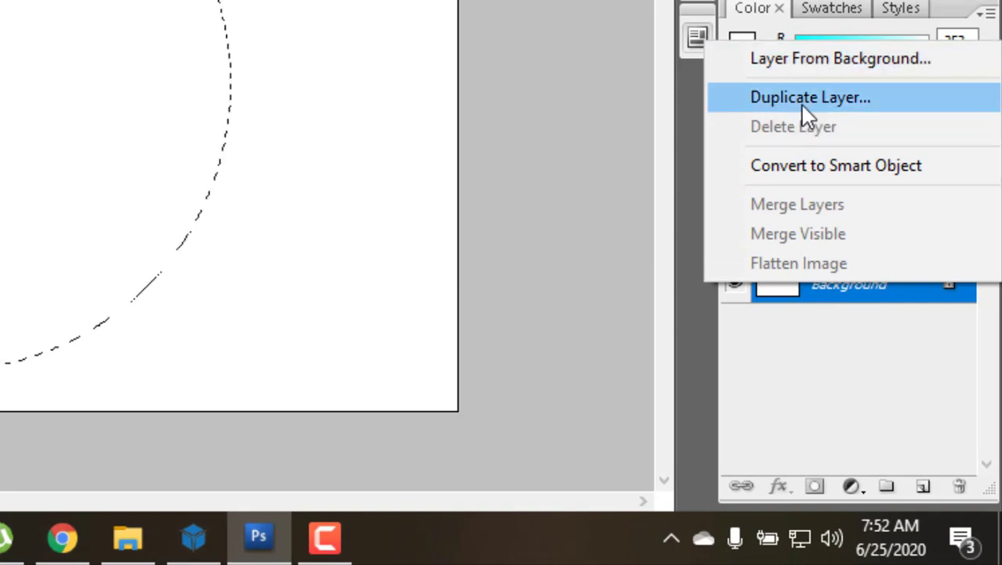
left_click(803, 321)
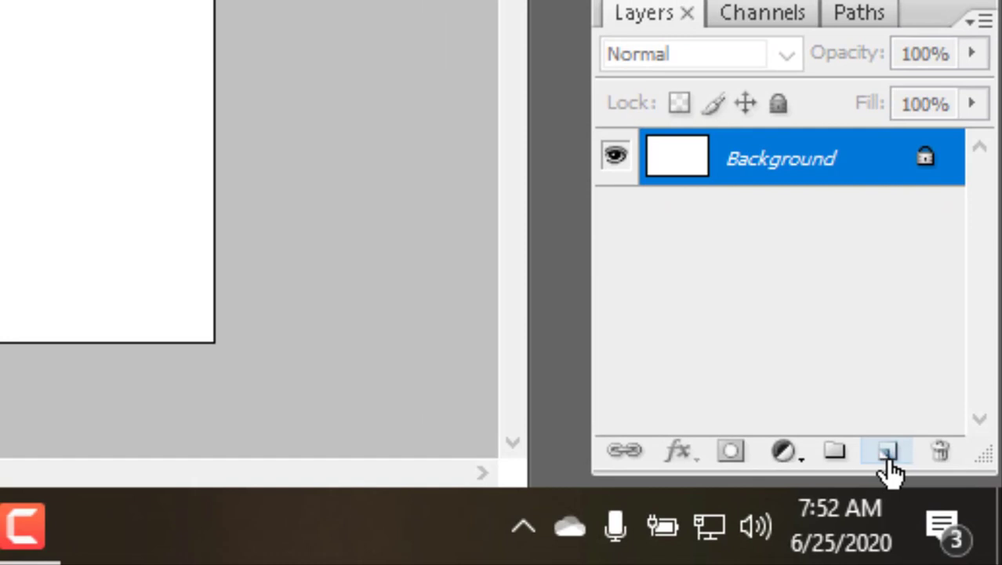
left_click(888, 463)
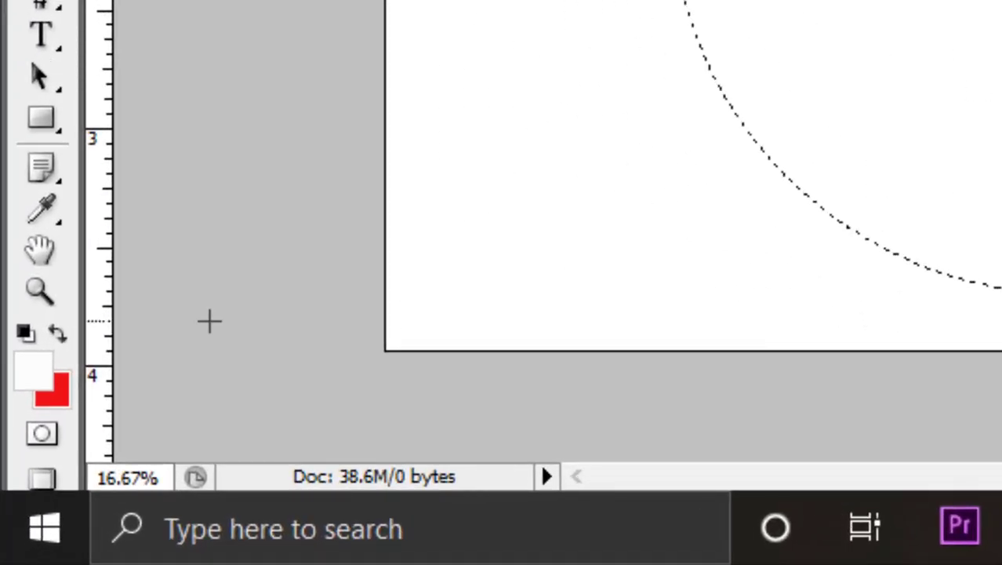
left_click(58, 335)
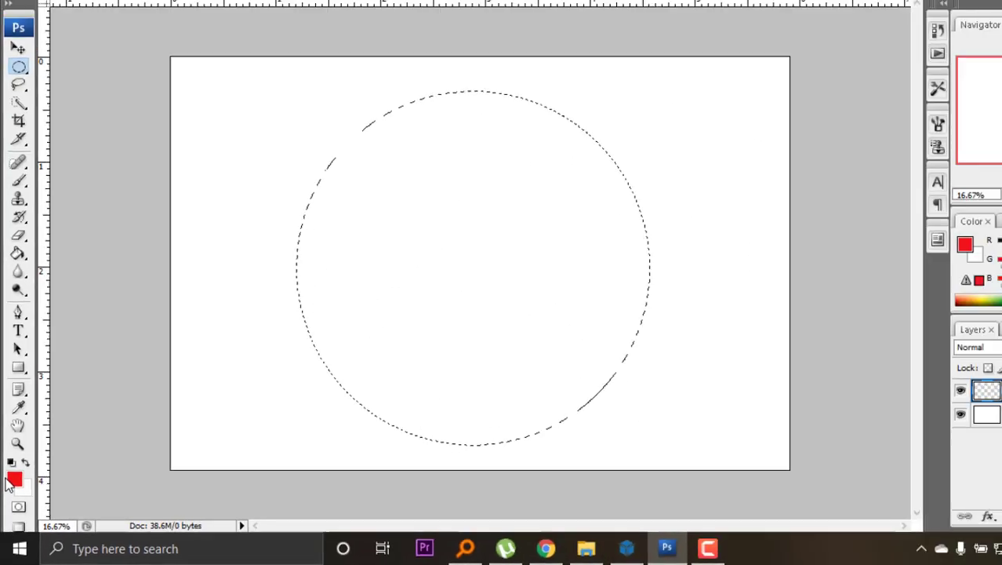
Paint-bucket the circle red on Layer 1, then add Layer 2 above it.
key("shift+g")
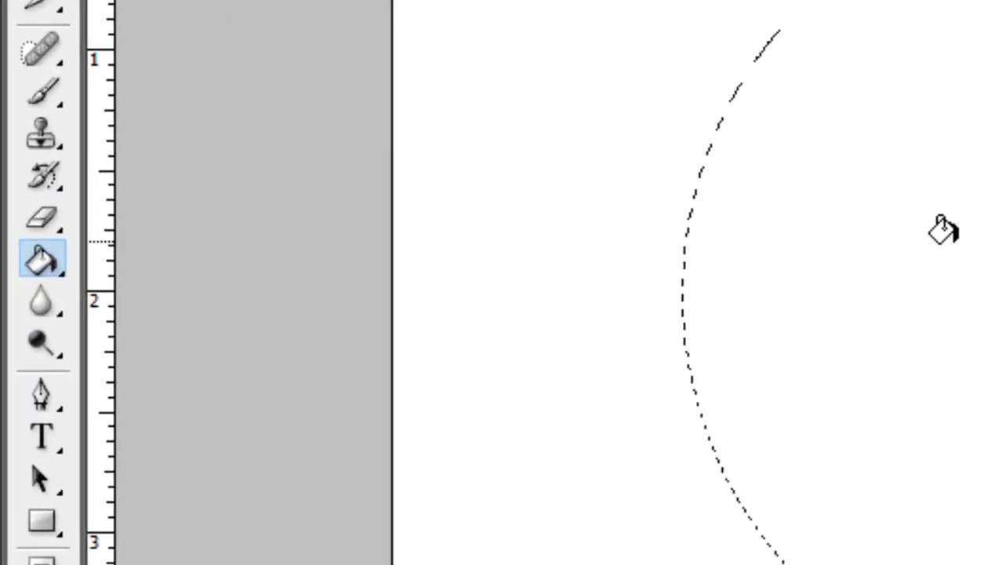
left_click(788, 243)
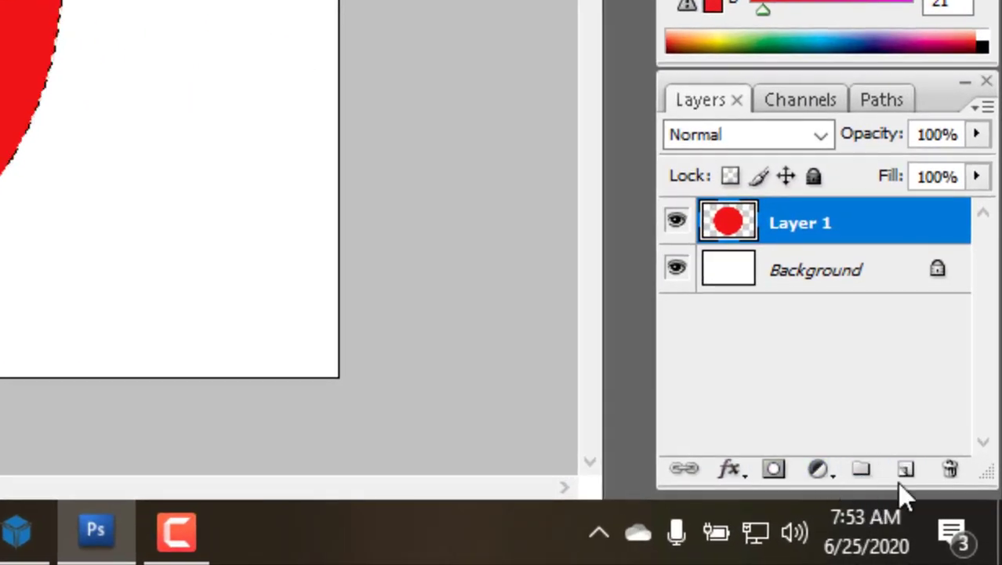
left_click(906, 471)
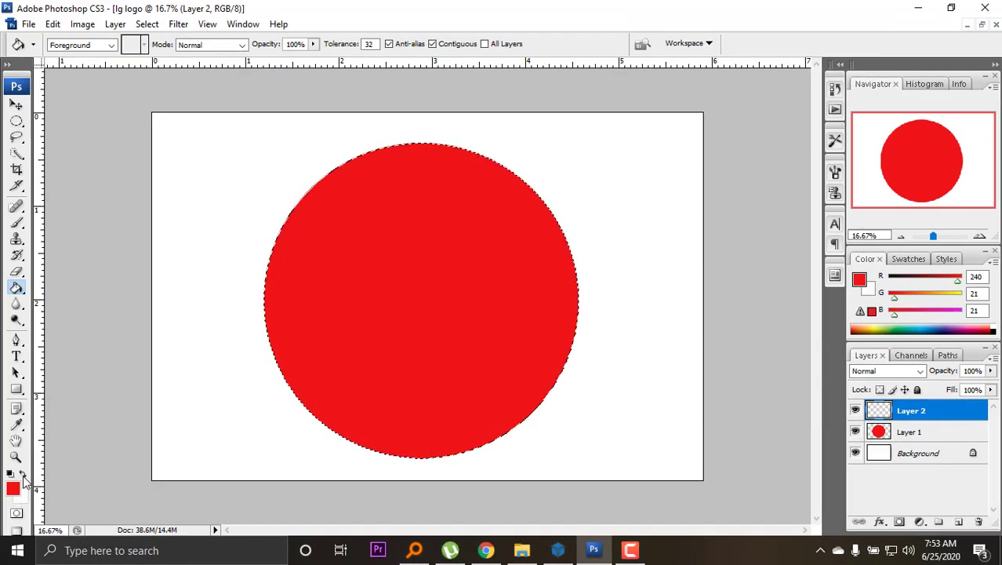
Swap white into the foreground and fill the circle on Layer 2 with white.
left_click(23, 474)
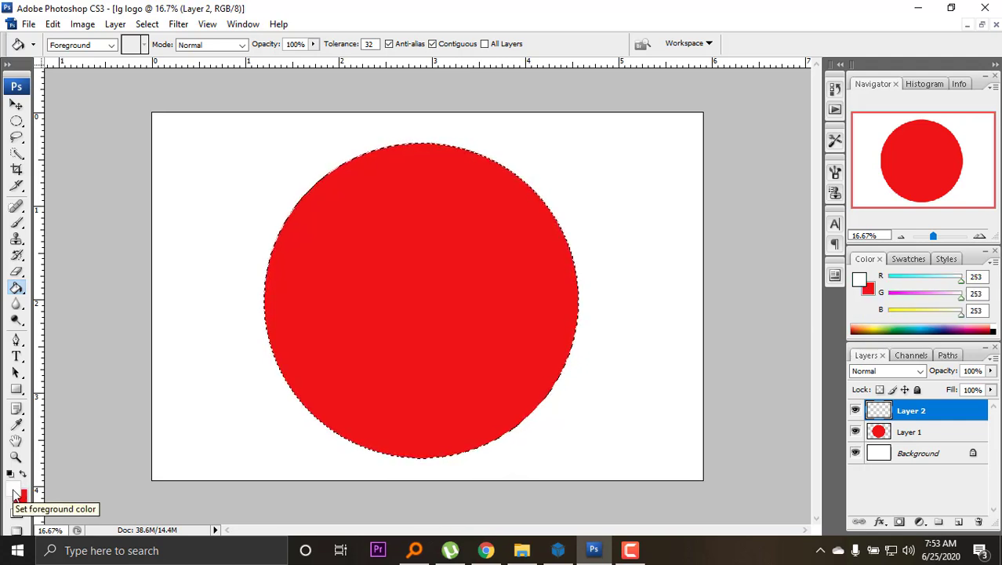
left_click(374, 308)
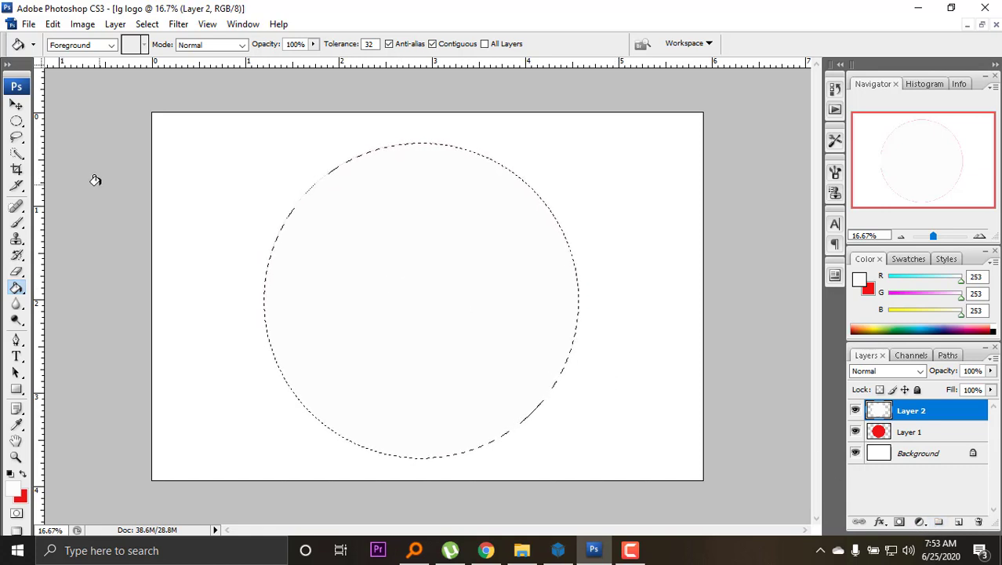
left_click(15, 106)
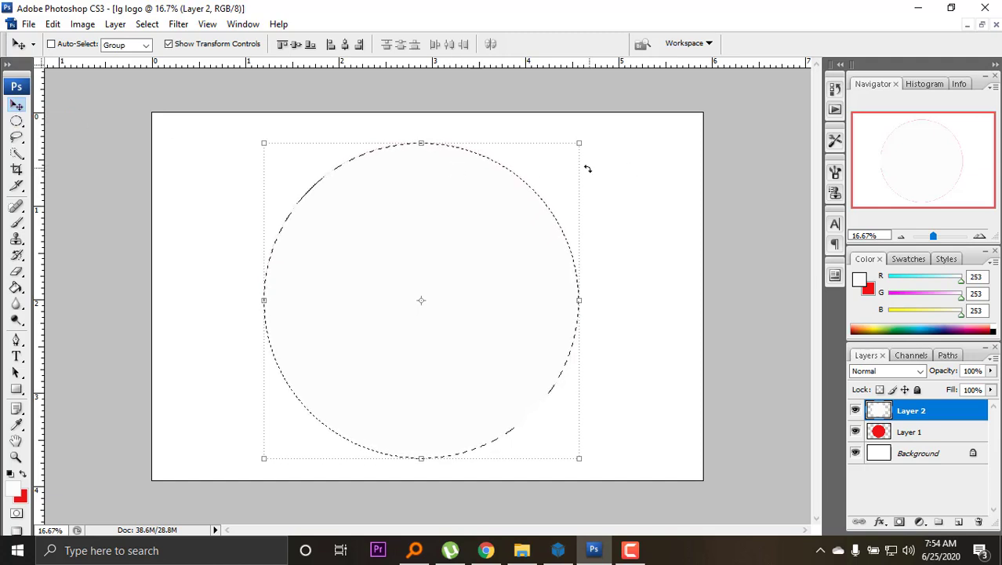
Scale Layer 2's white circle down to 88.8%, leaving a thick red ring.
left_click_drag(579, 144, 567, 154)
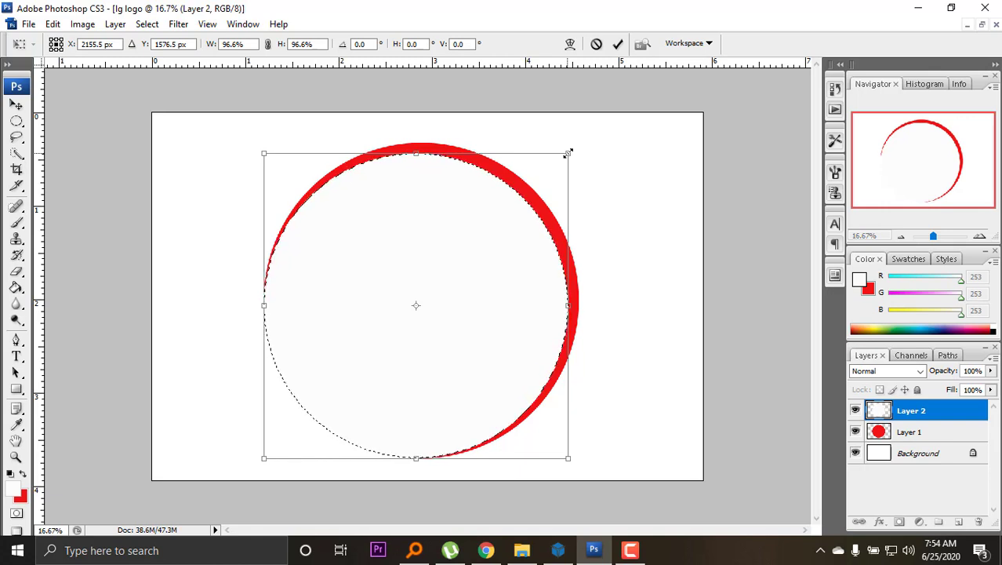
left_click(596, 45)
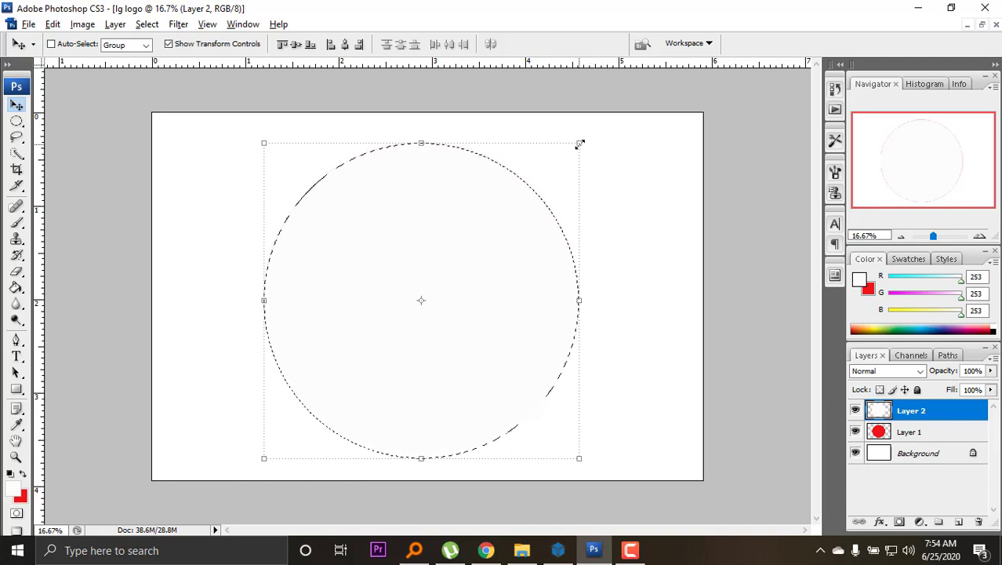
left_click_drag(580, 145, 559, 168)
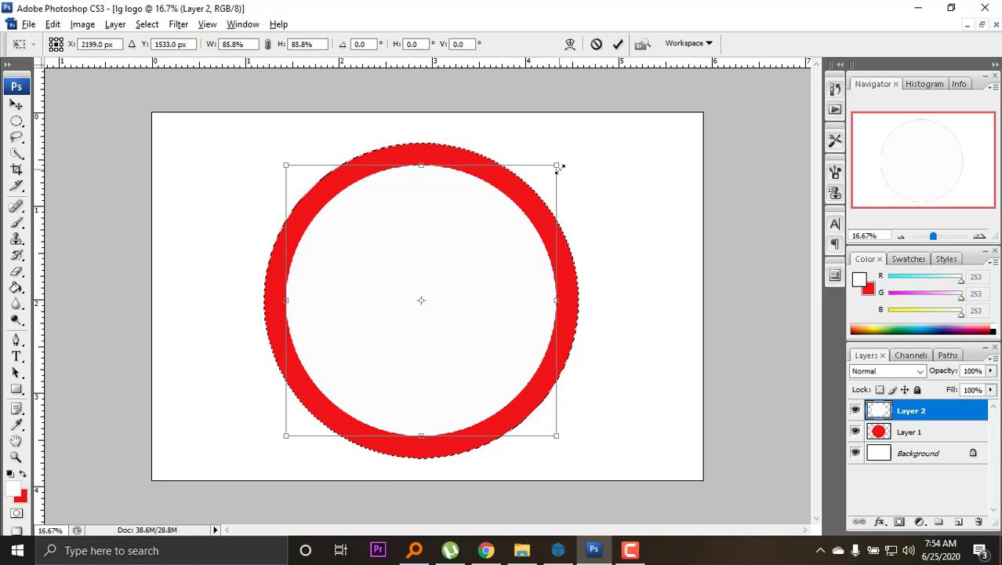
left_click_drag(559, 168, 564, 163)
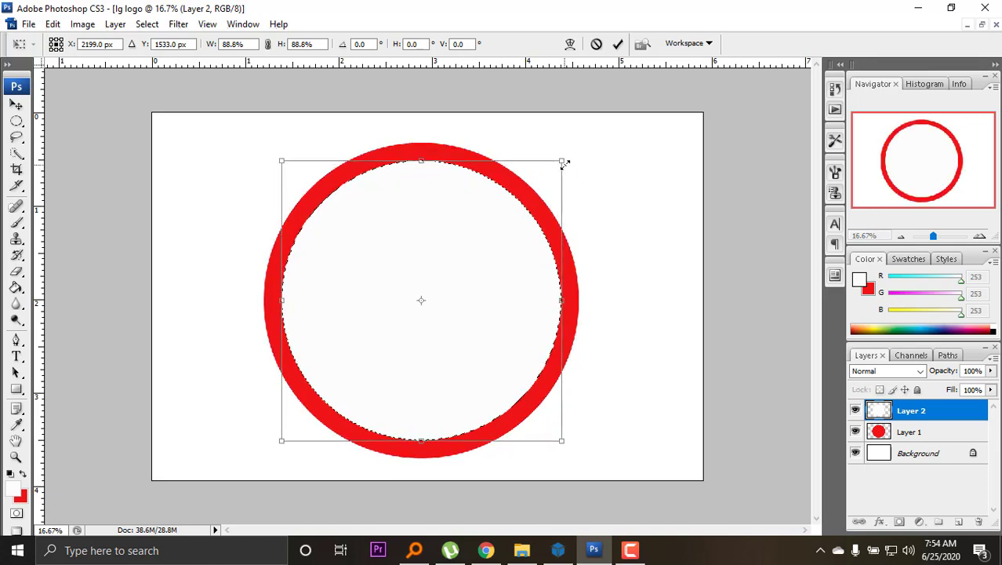
left_click(619, 44)
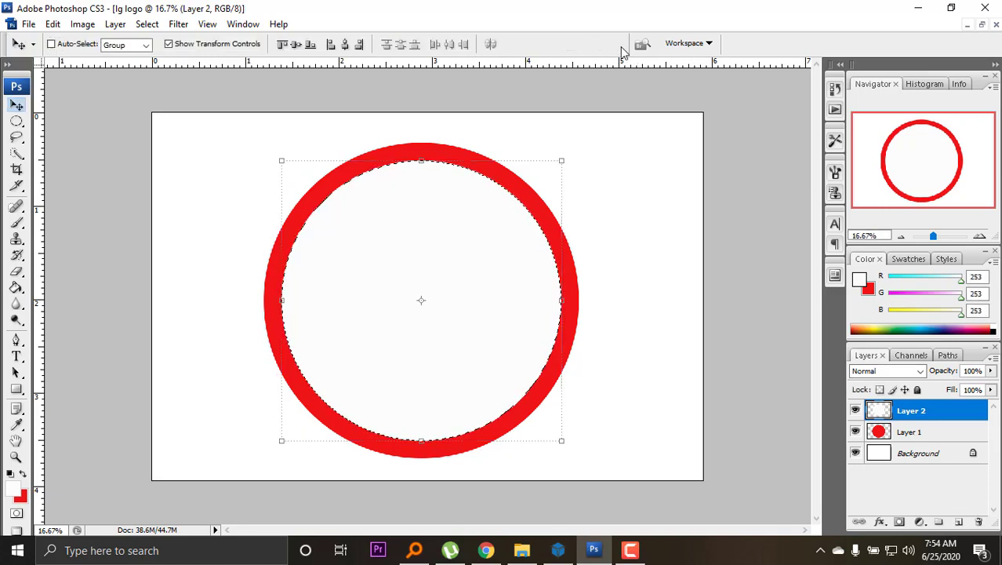
On new Layer 3, fill the circle red and scale it to about 88.5%.
left_click(960, 523)
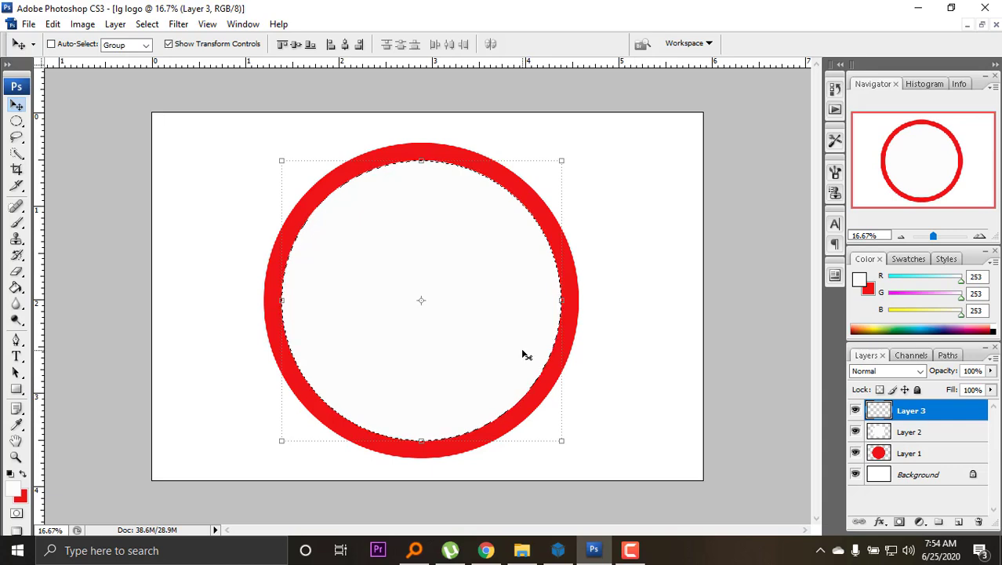
left_click(23, 473)
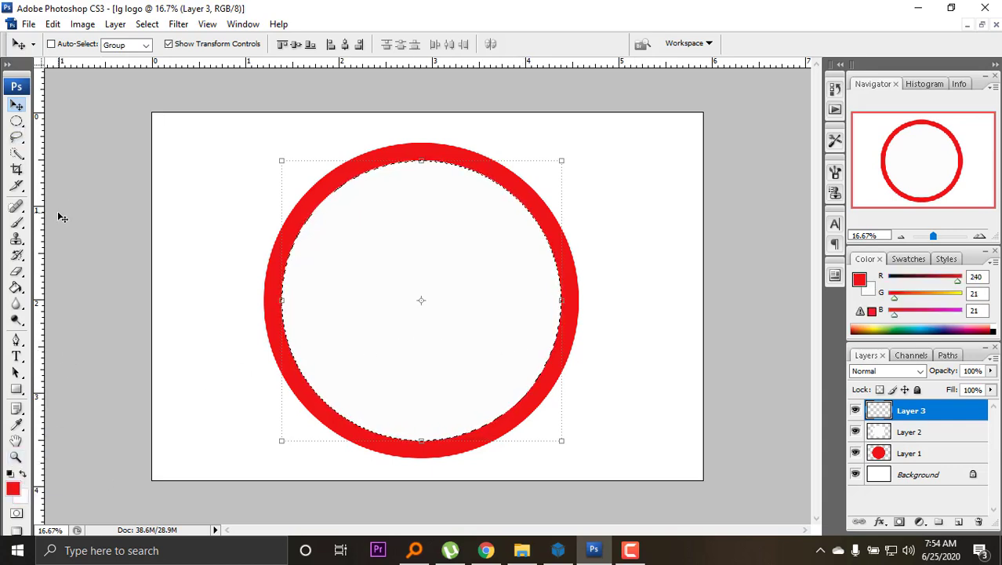
key("g")
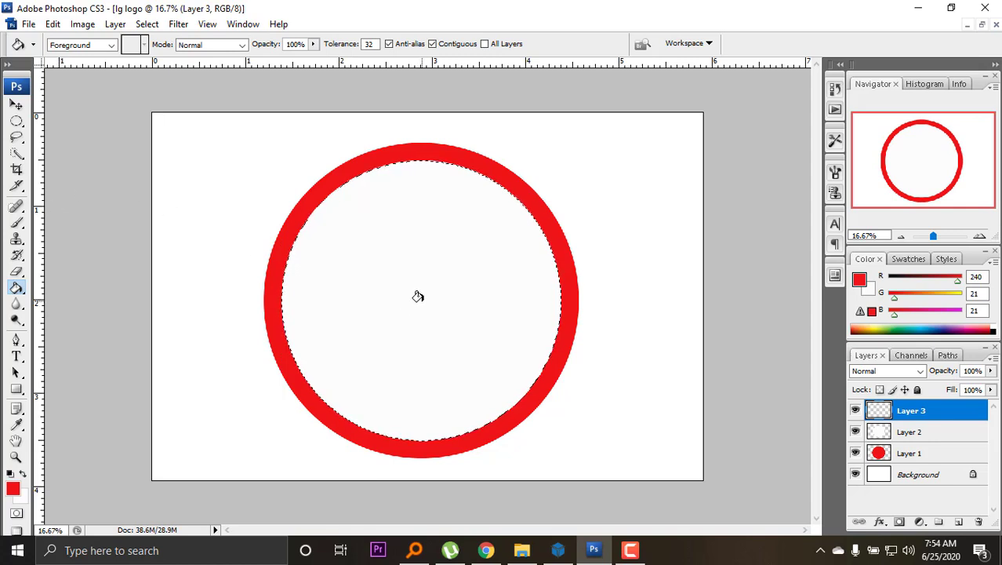
left_click(418, 297)
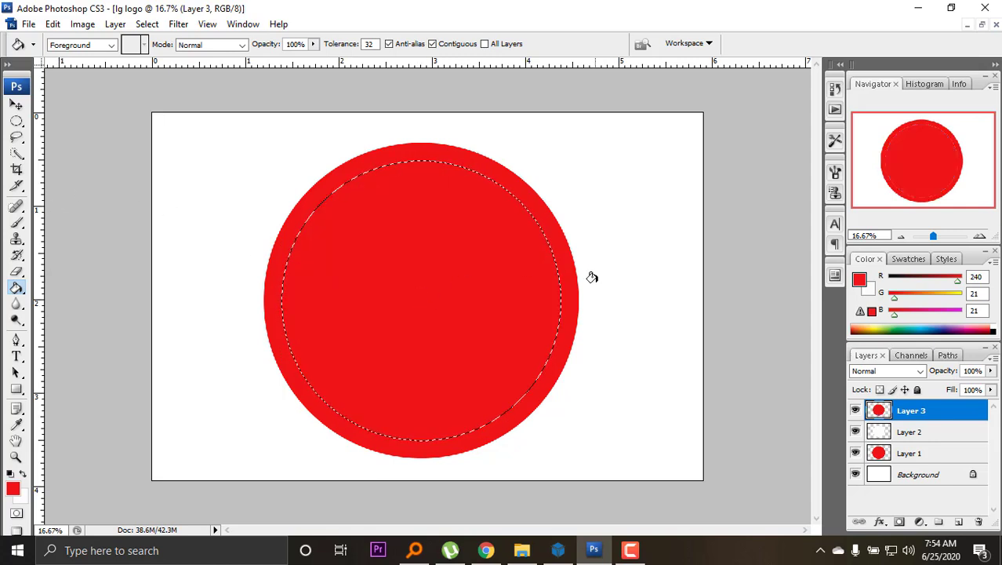
left_click(16, 106)
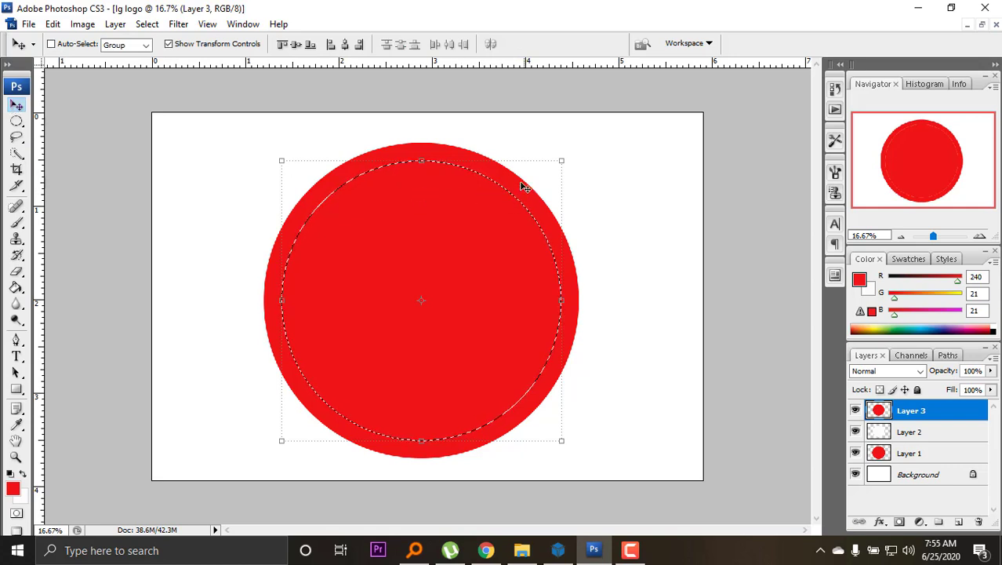
left_click_drag(562, 160, 546, 174)
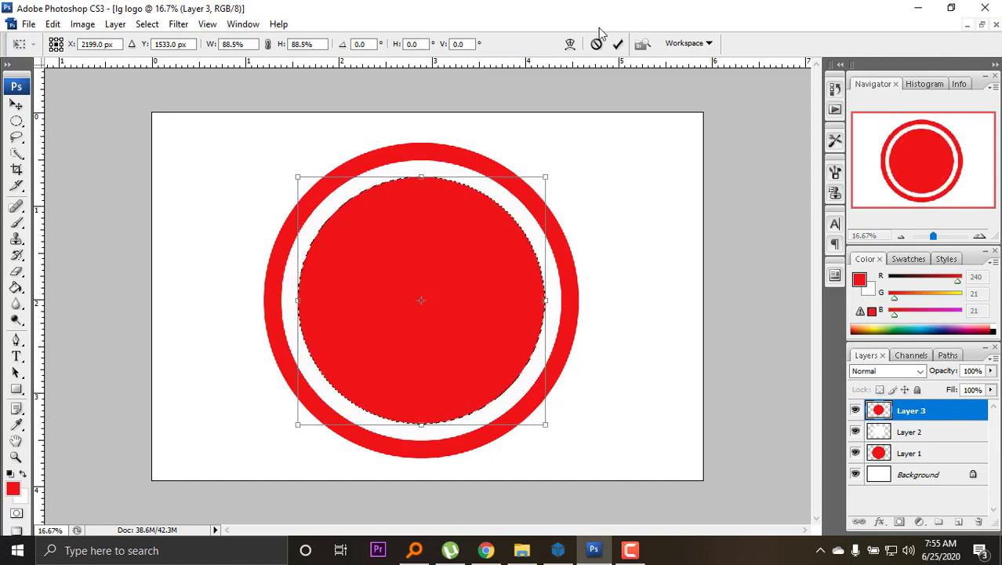
left_click(619, 44)
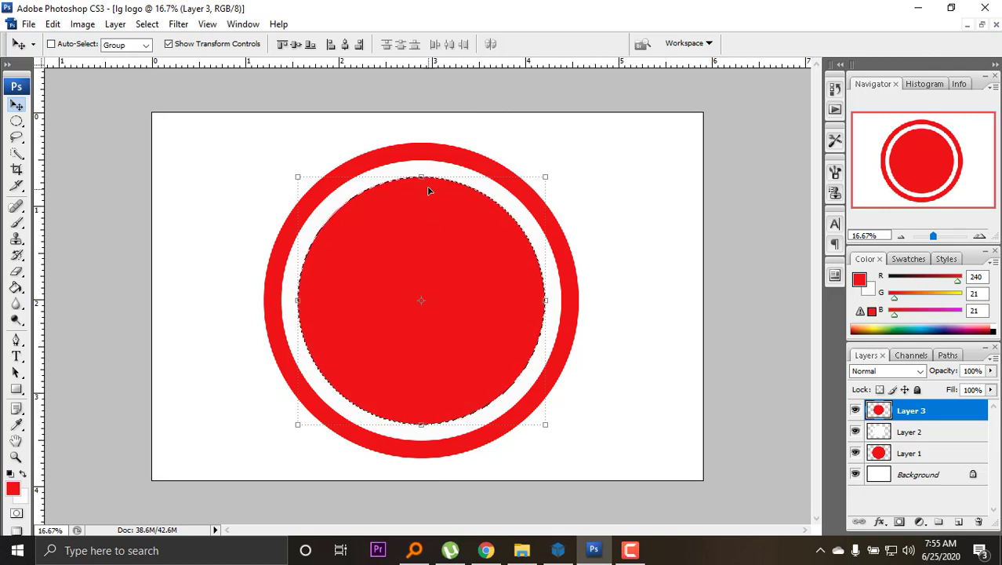
Turn on the rulers from the View menu.
left_click(208, 25)
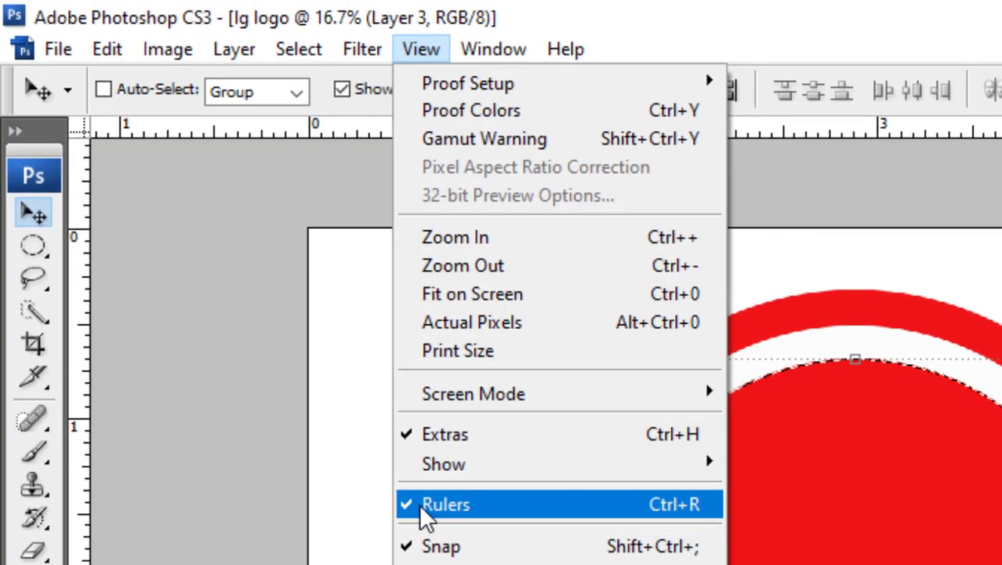
left_click(415, 505)
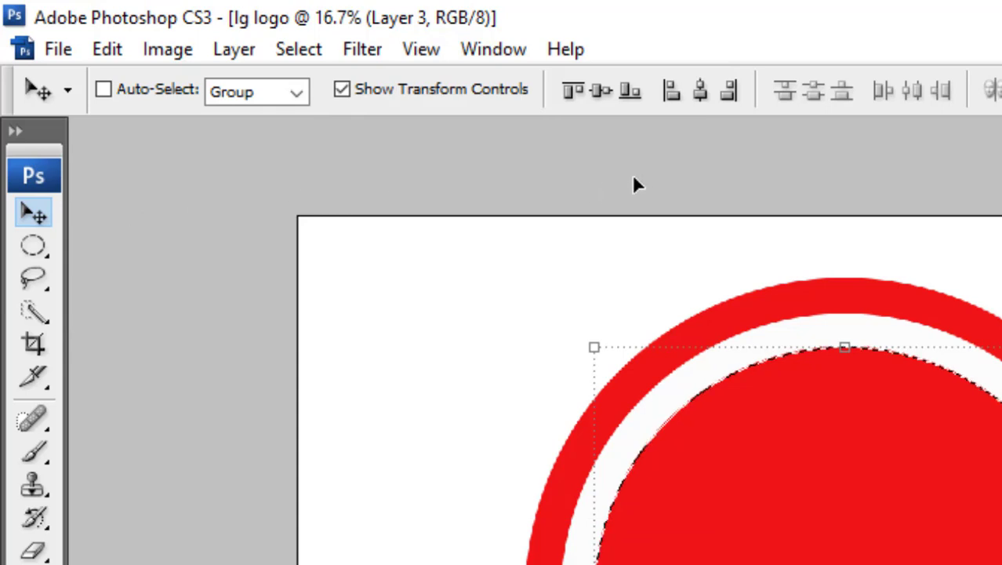
left_click(421, 50)
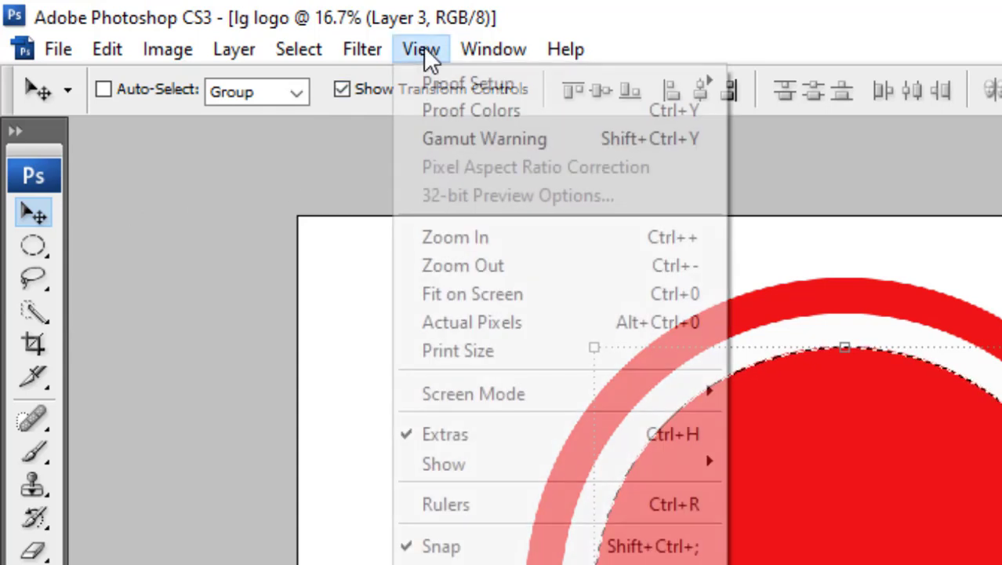
left_click(467, 504)
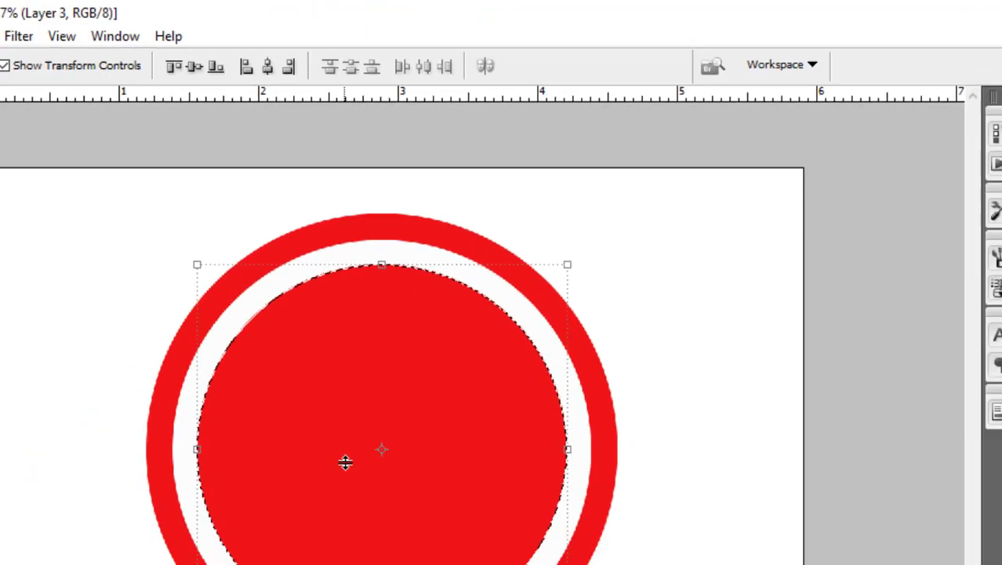
Drag a horizontal and a vertical guide to cross at the circles' centre.
left_click_drag(196, 192, 402, 302)
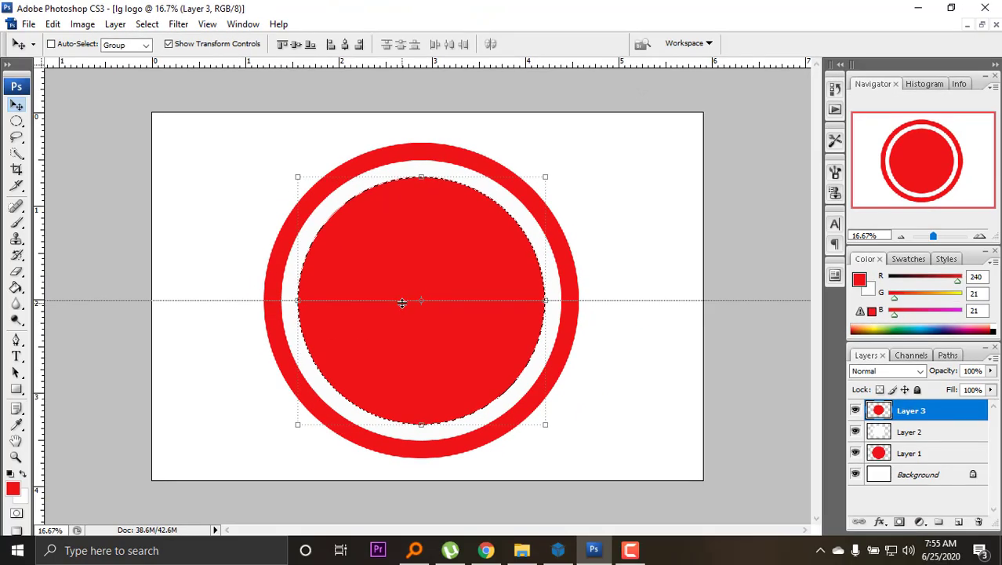
left_click_drag(402, 302, 401, 302)
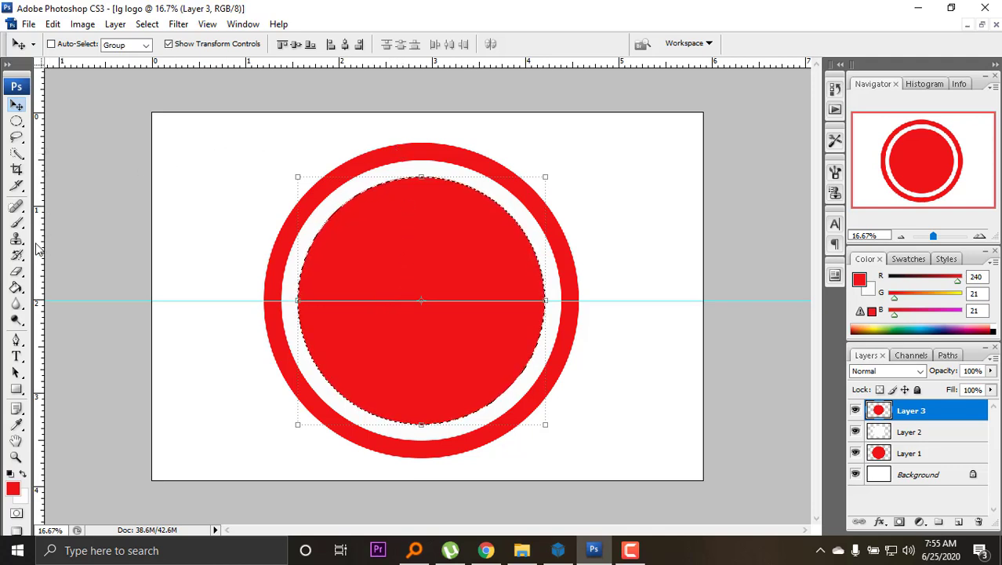
left_click_drag(38, 247, 422, 273)
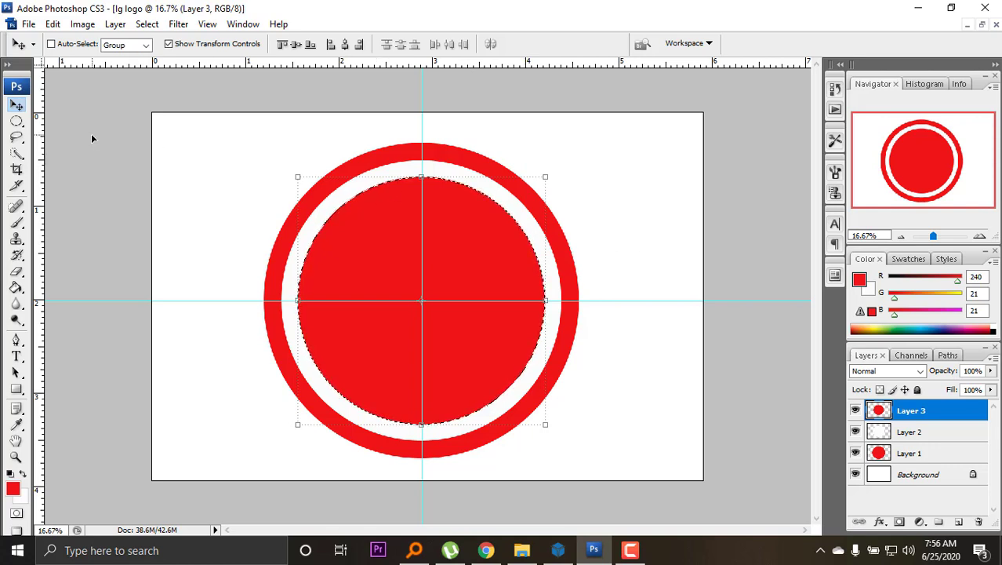
Replace the circular selection with a rectangle over the upper-right quarter, then target Layer 2.
left_click(14, 124)
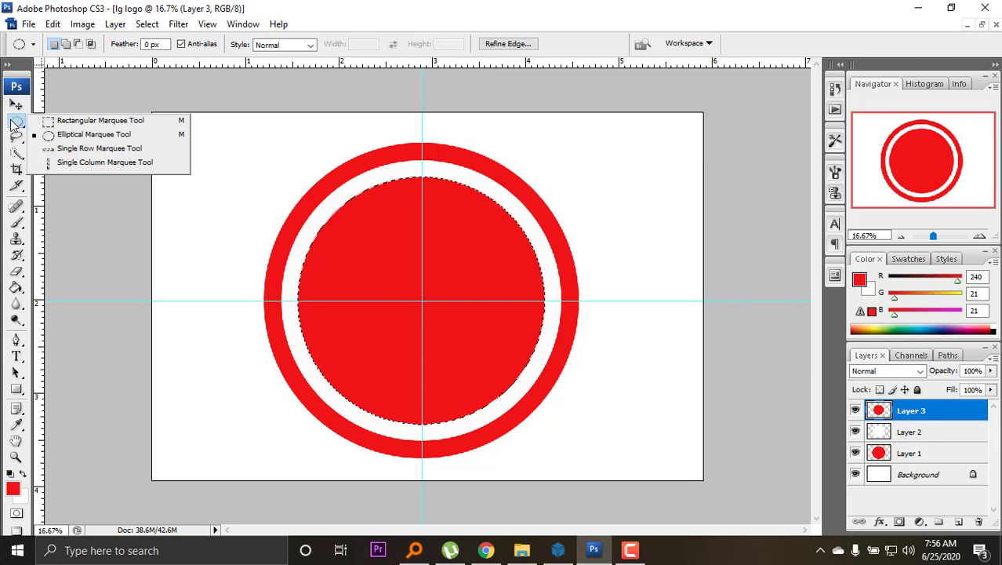
left_click(101, 122)
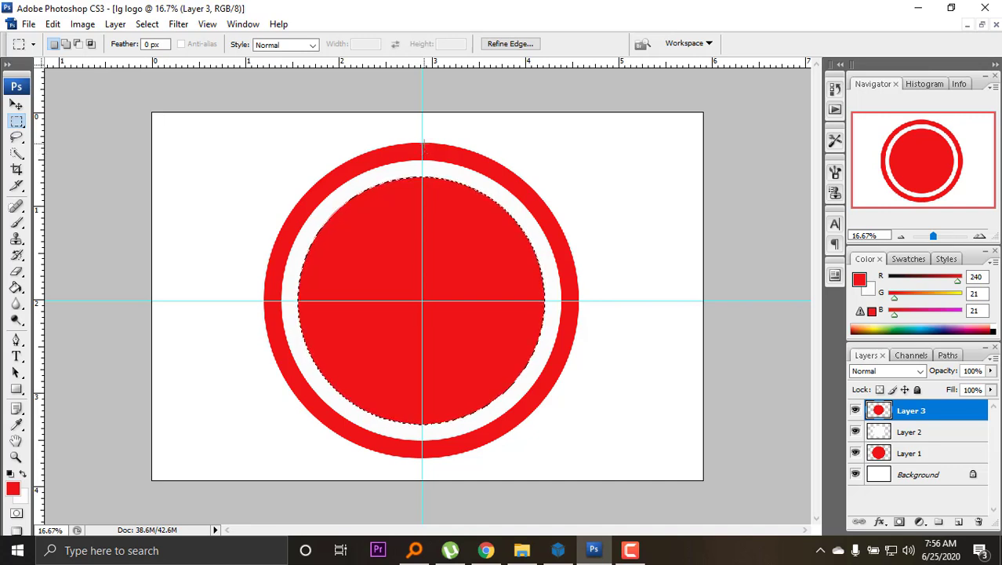
left_click(424, 145)
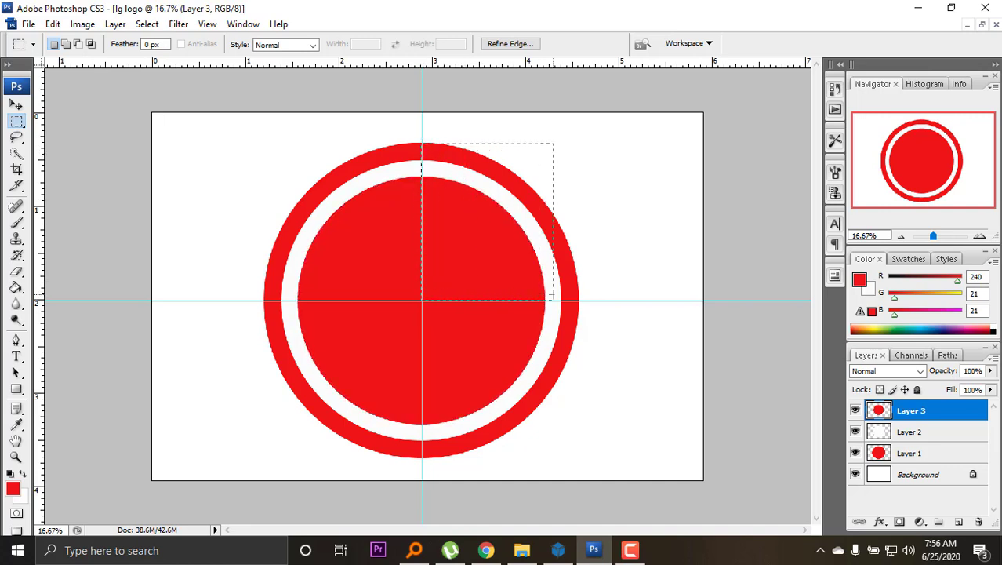
left_click_drag(418, 268, 585, 298)
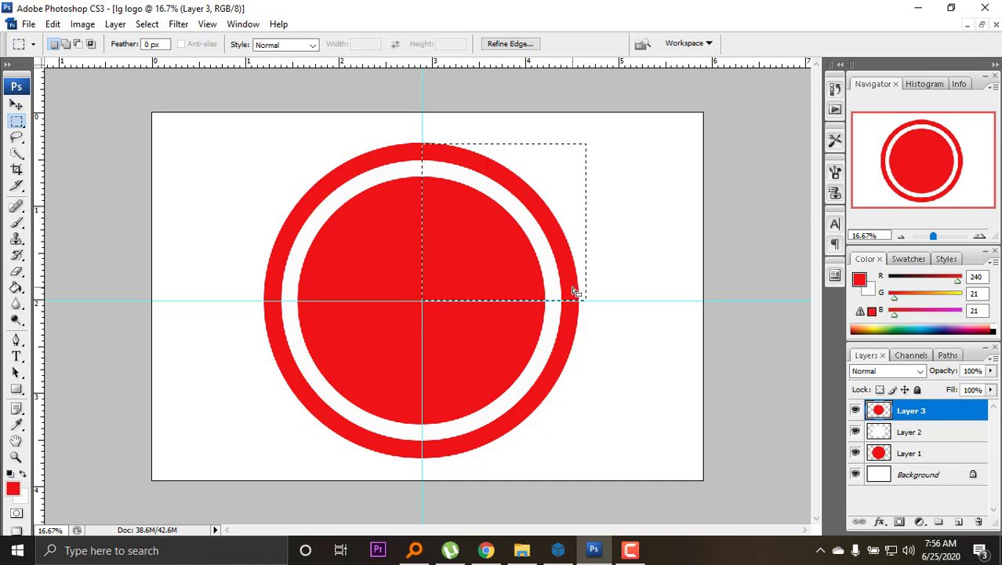
left_click(906, 432)
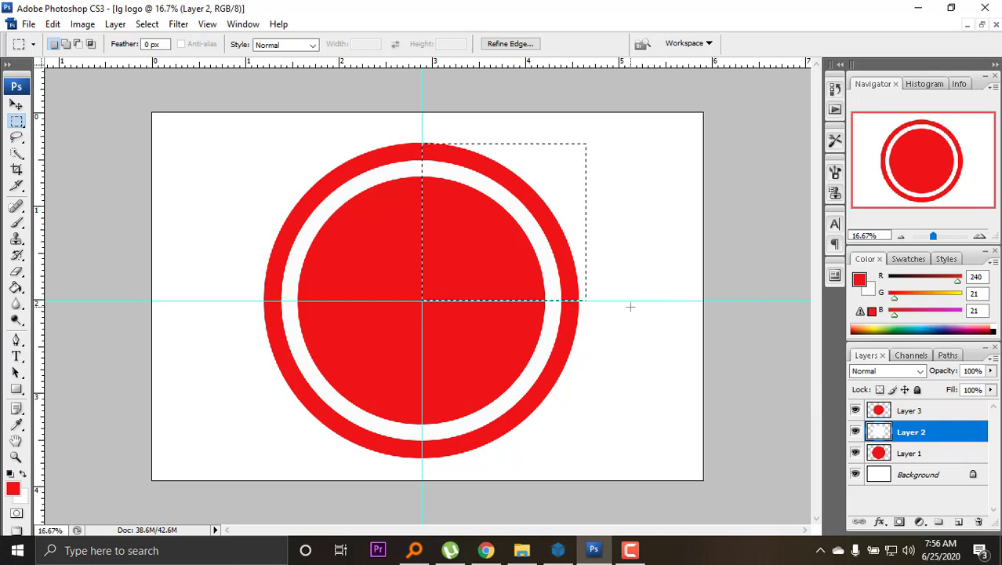
Fill the selected quarter red, deselect, then select a thin strip below the horizontal guide.
key("alt+BackSpace")
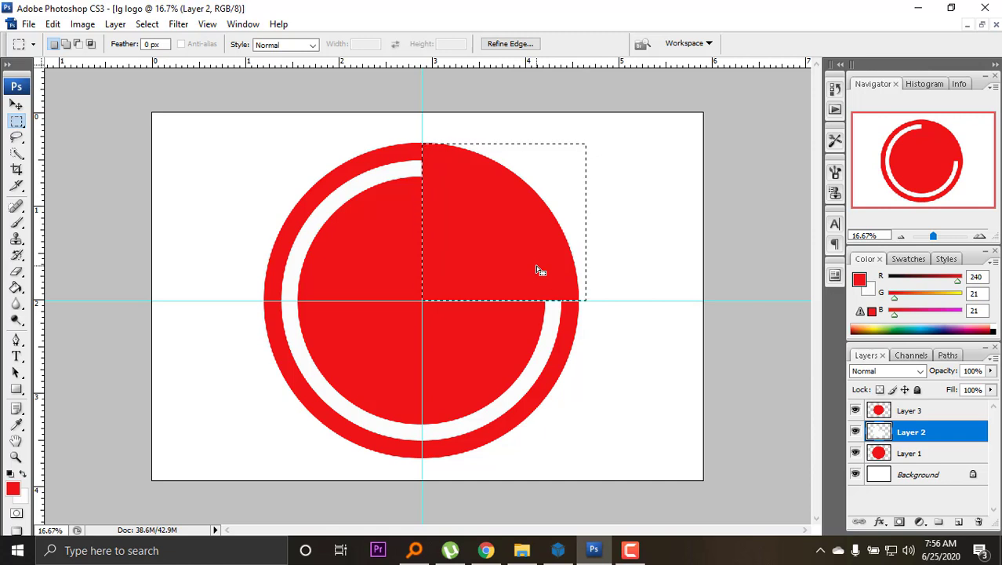
key("ctrl+d")
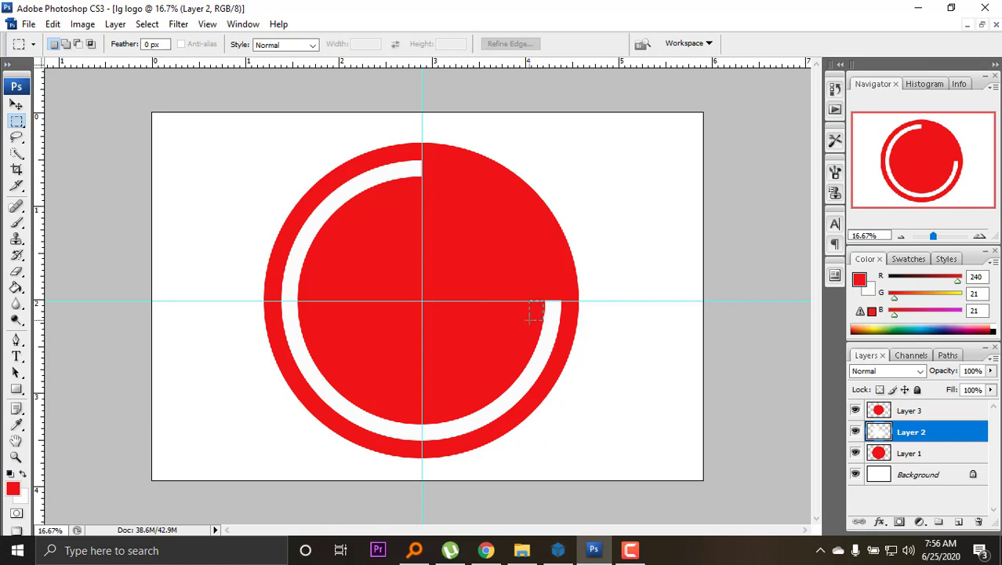
left_click_drag(491, 314, 477, 312)
left_click_drag(470, 318, 473, 318)
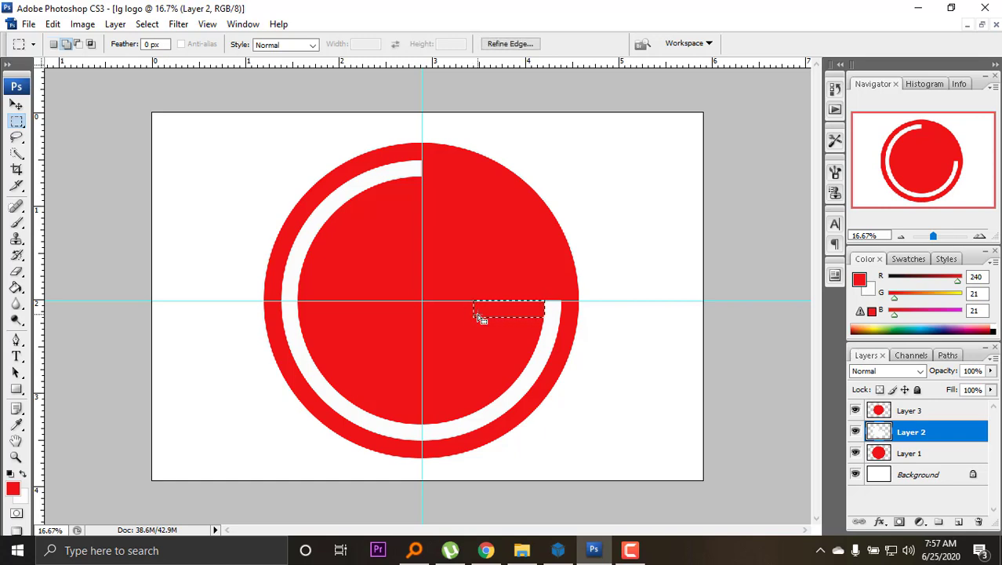
Fill the thin strip white with the Paint Bucket as the G's crossbar, then select Layer 3.
key("g")
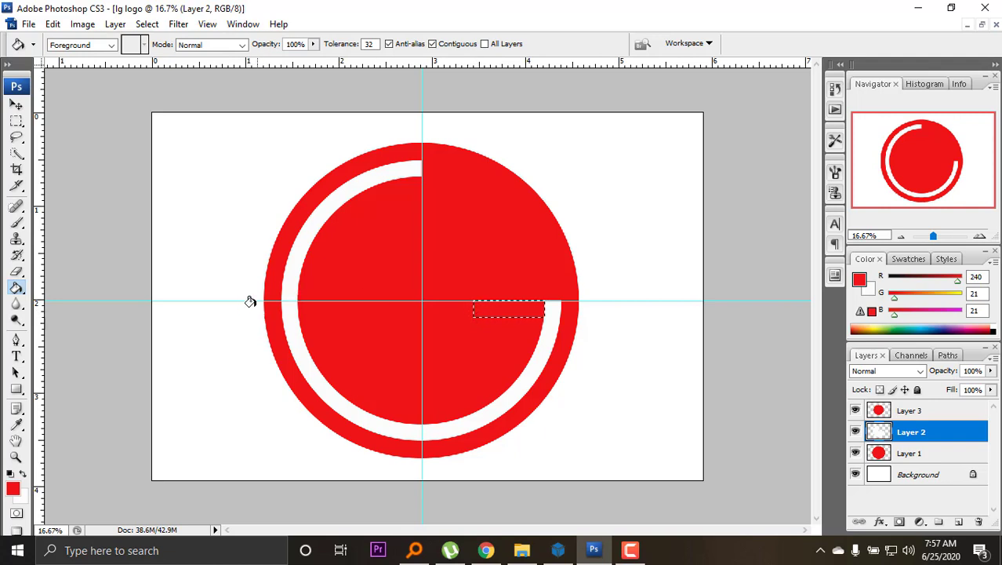
left_click(23, 474)
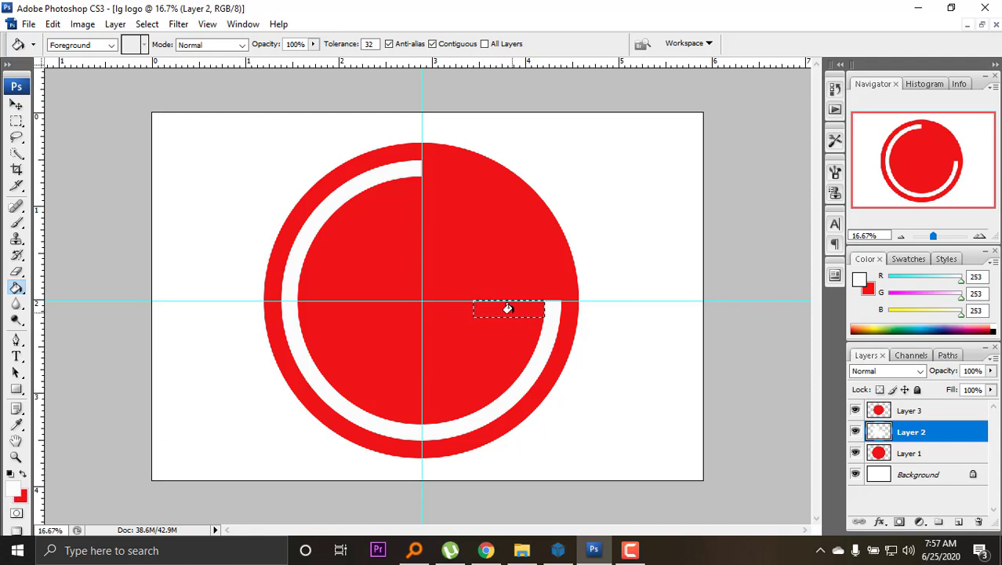
left_click(507, 308)
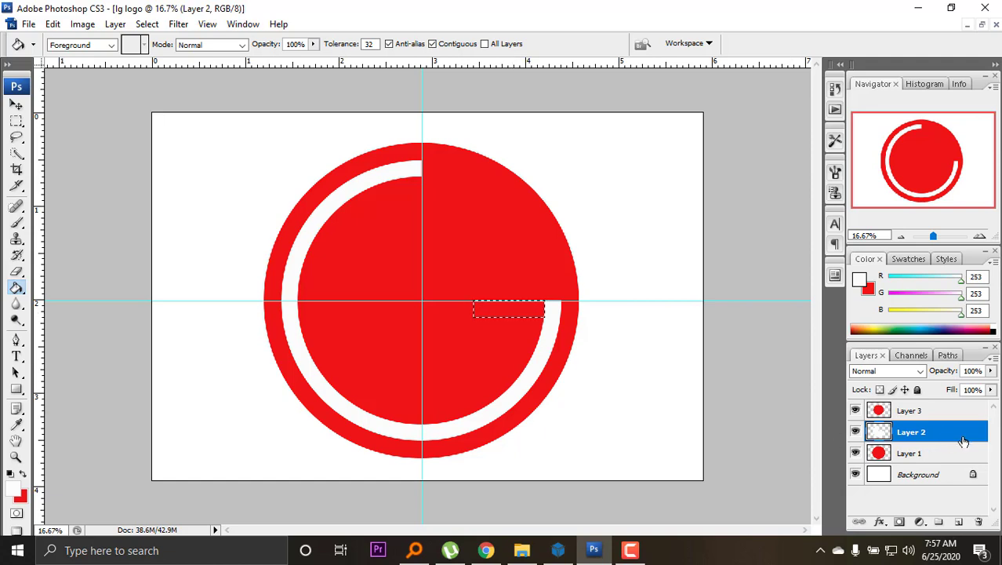
left_click(903, 414)
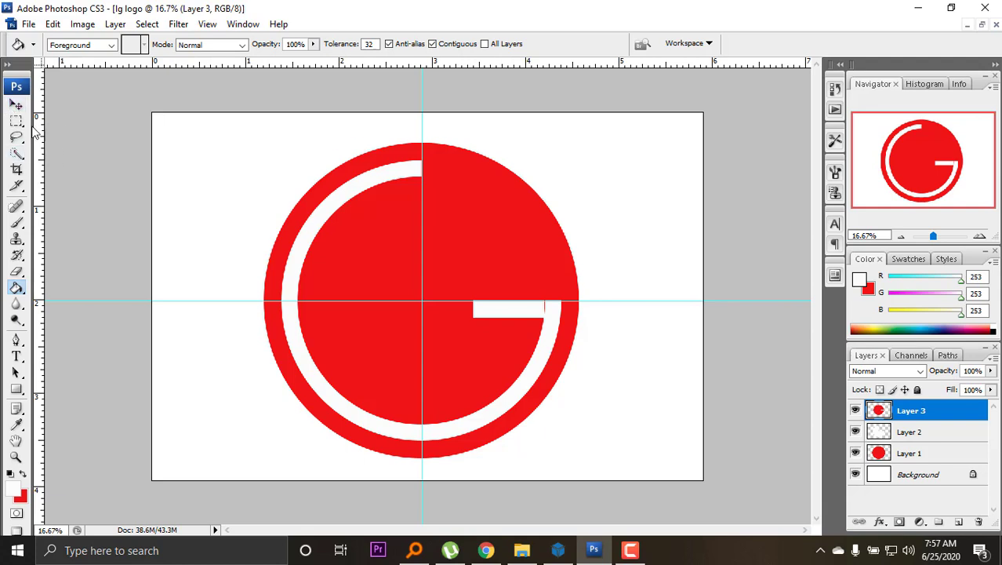
Select the small gap between crossbar and ring, undoing an accidental Ctrl+G grouping.
left_click(17, 121)
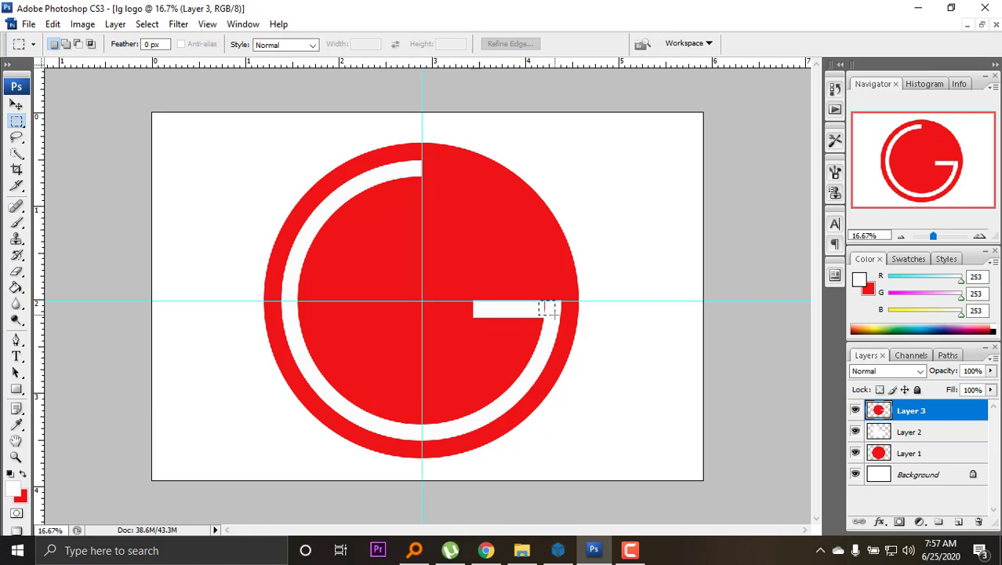
left_click_drag(556, 315, 555, 317)
key("ctrl+g")
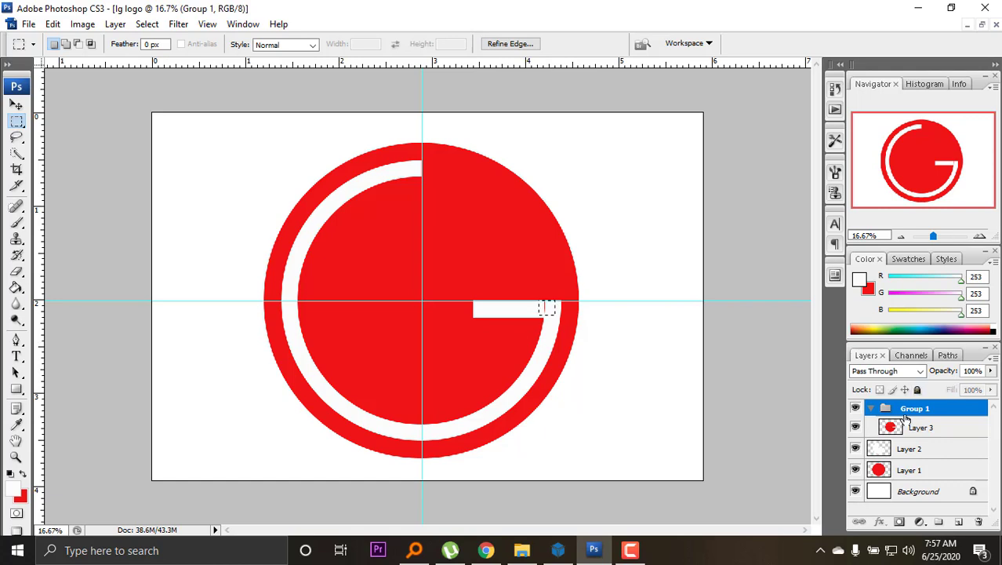
key("ctrl+z")
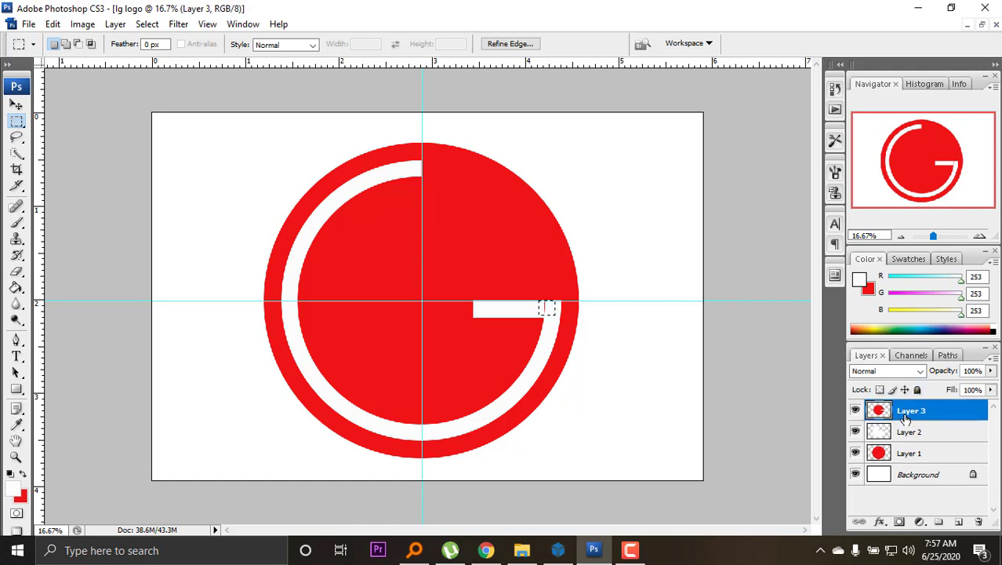
key("g")
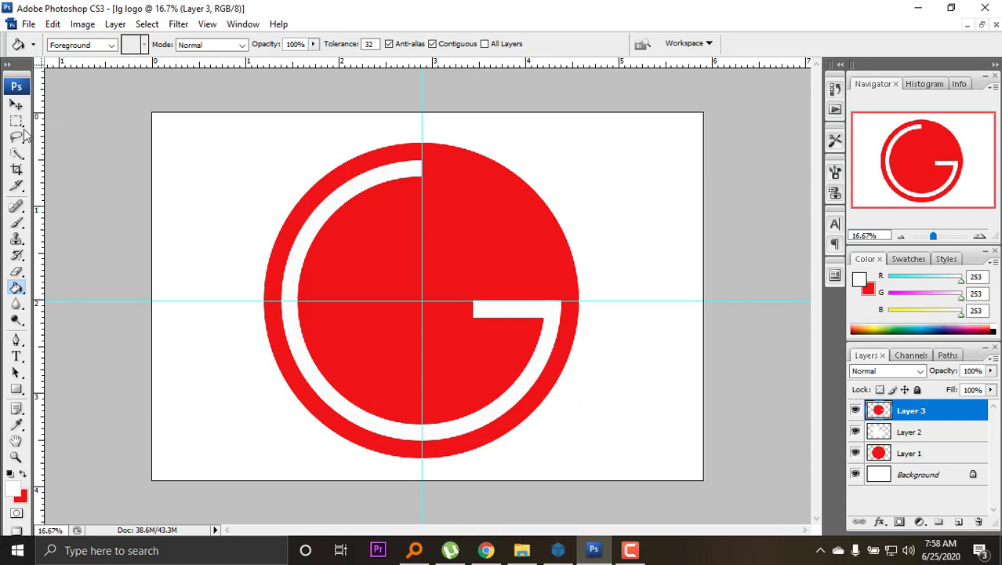
key("m")
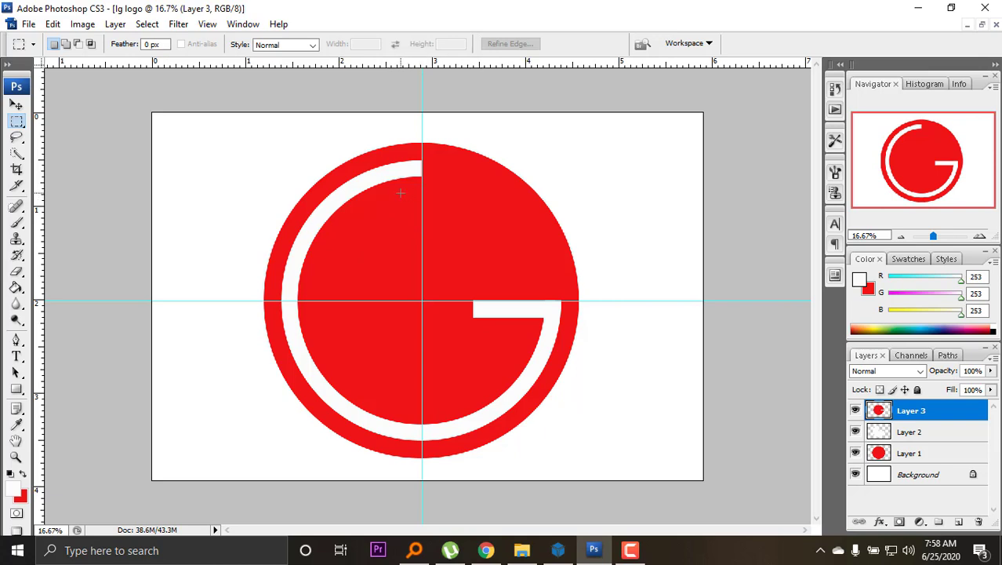
Select a tall bar left of centre and fill it white as the L's stem.
left_click_drag(390, 328, 382, 378)
left_click_drag(385, 384, 385, 385)
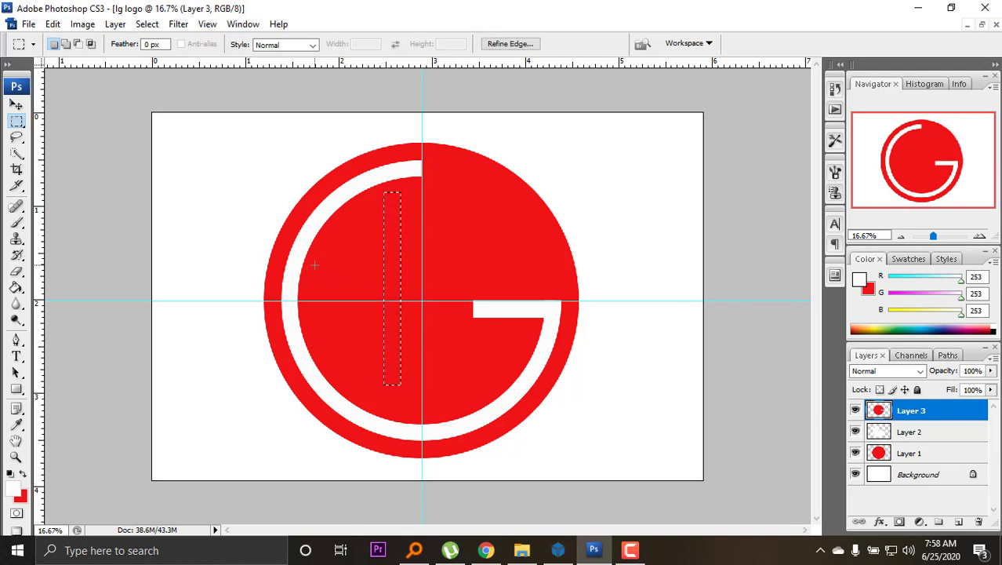
key("shift")
key("g")
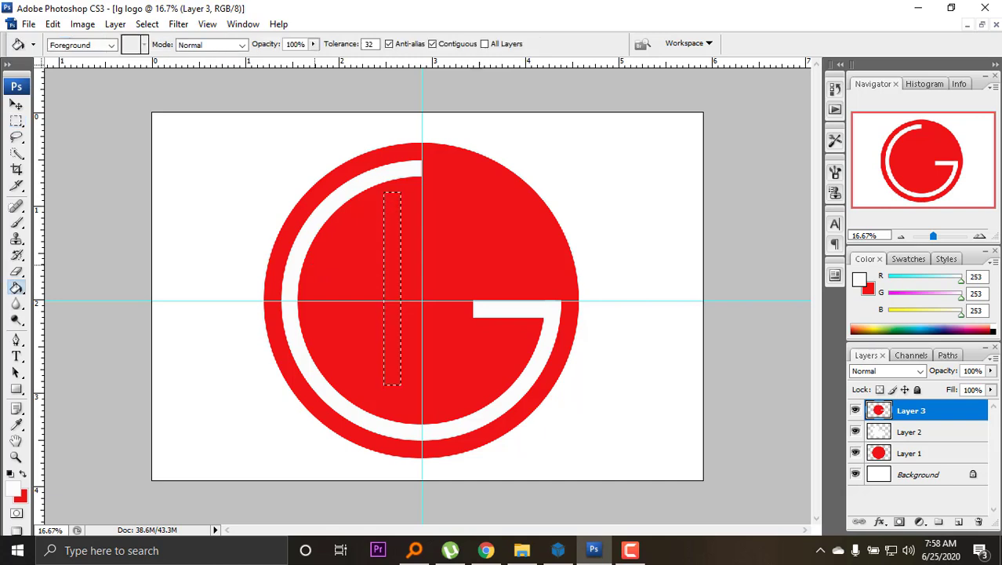
left_click(389, 261)
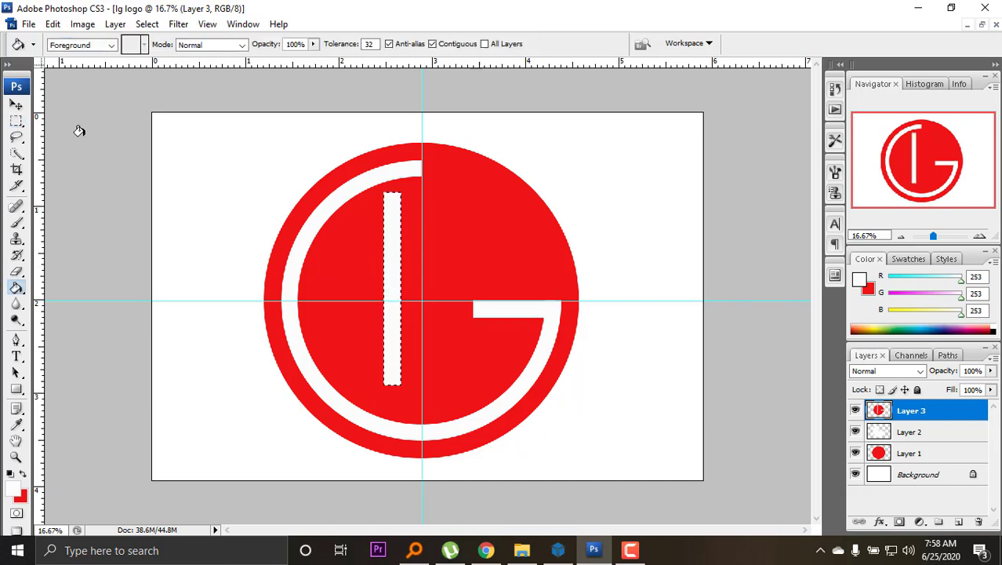
left_click(15, 122)
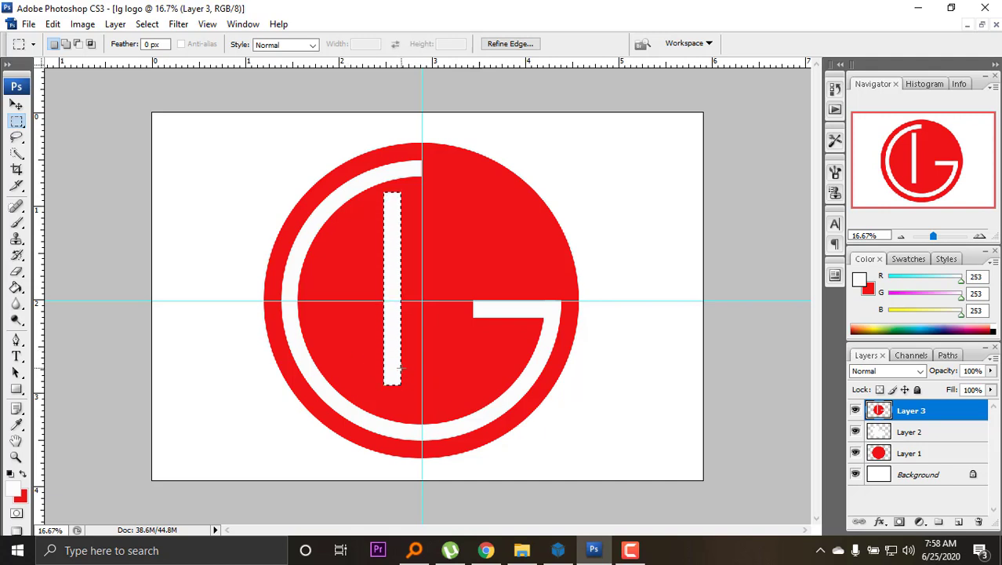
Select and fill a short white rectangle as the L's foot, then deselect.
left_click_drag(403, 370, 481, 382)
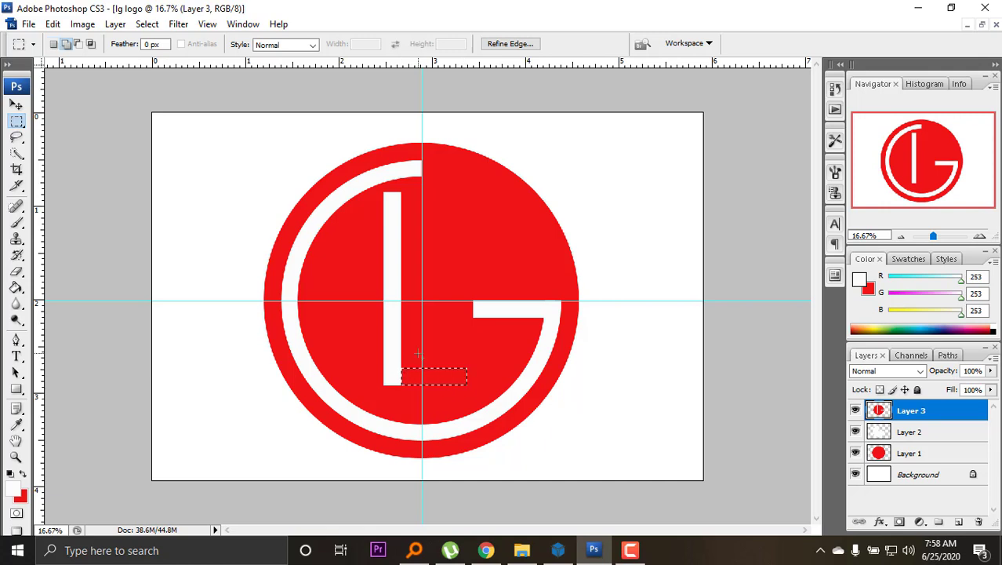
key("g")
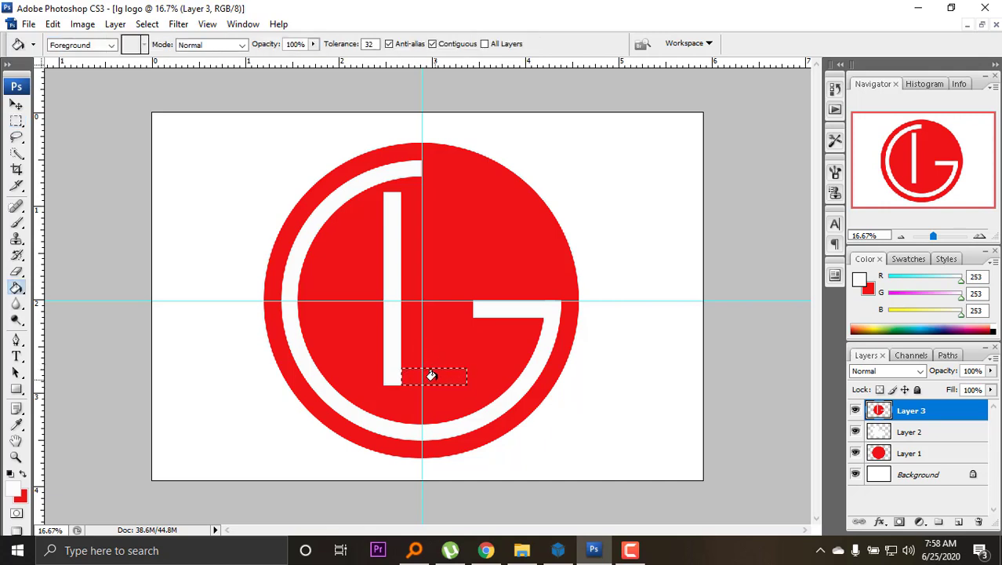
left_click(424, 378)
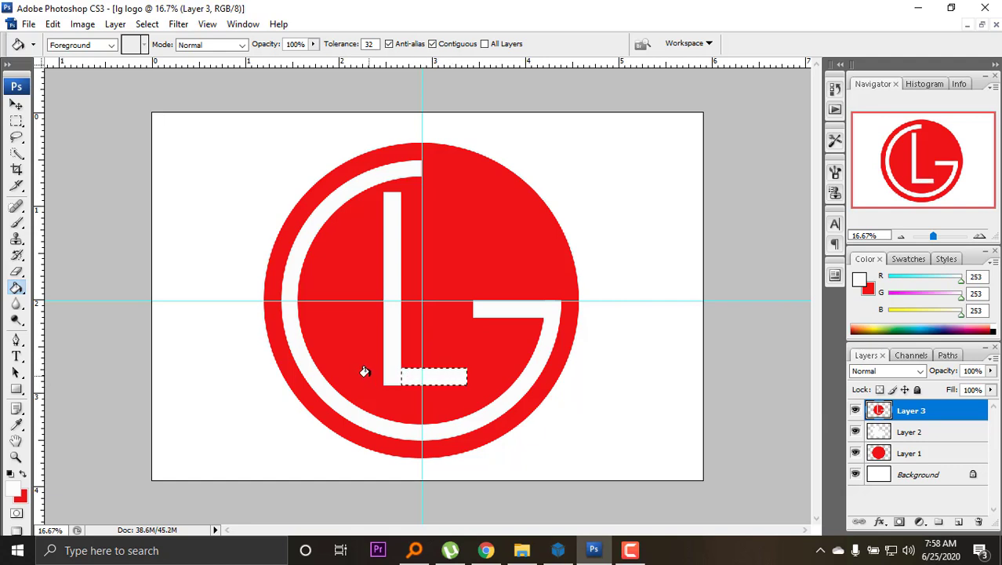
key("ctrl+d")
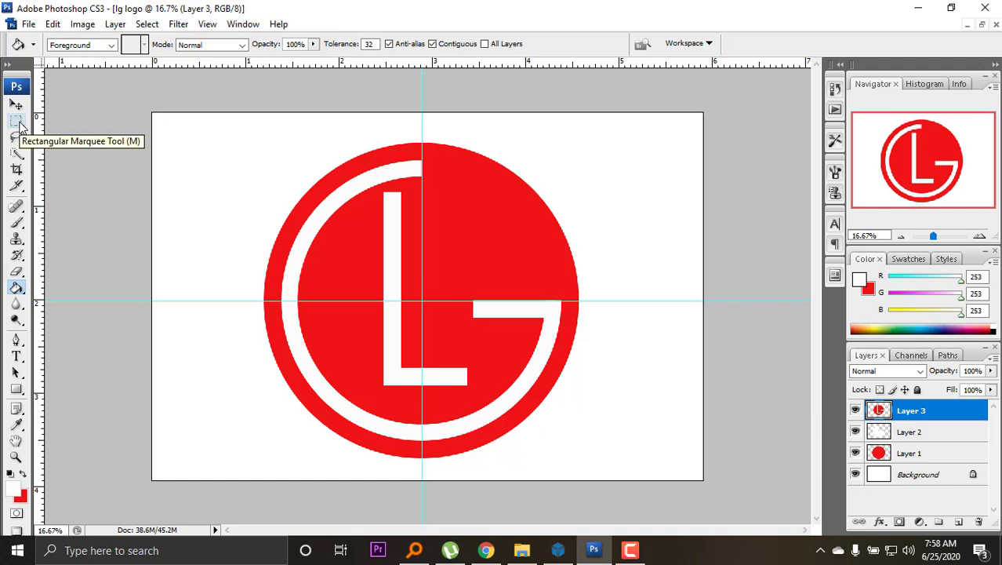
Draw a small elliptical selection to the upper right of the L's top.
left_click(19, 126)
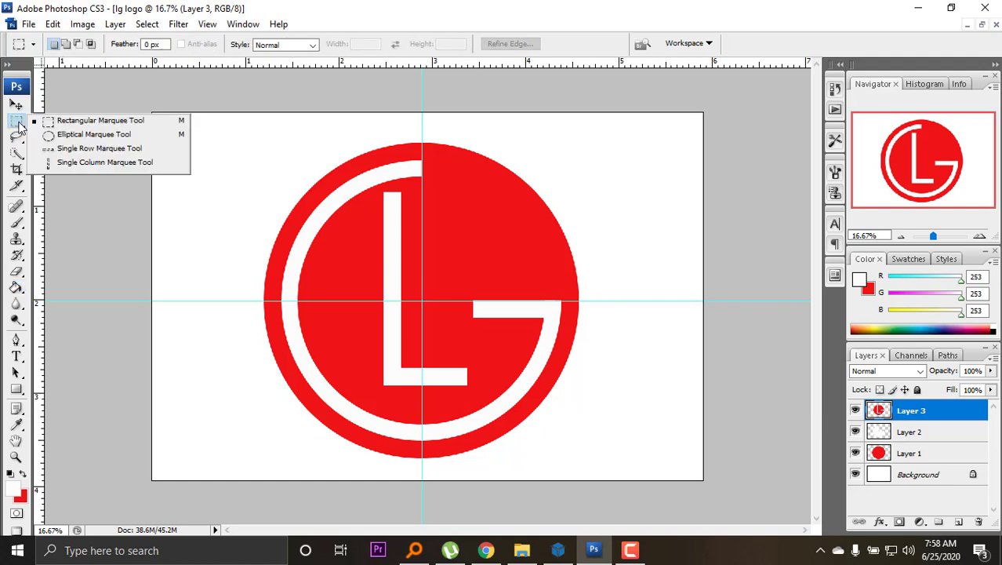
left_click(68, 135)
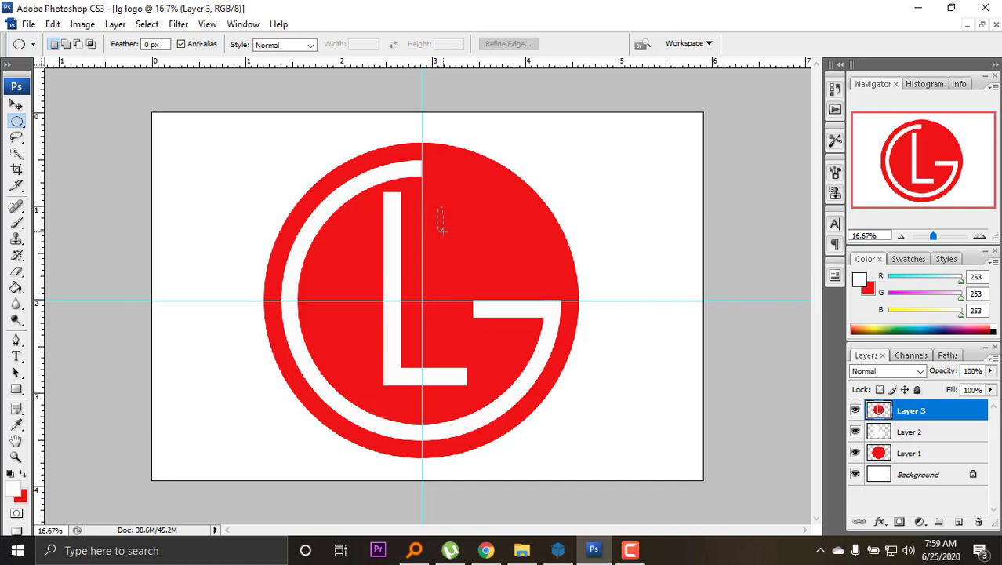
left_click_drag(463, 243, 468, 234)
left_click_drag(467, 235, 471, 237)
left_click_drag(469, 234, 464, 232)
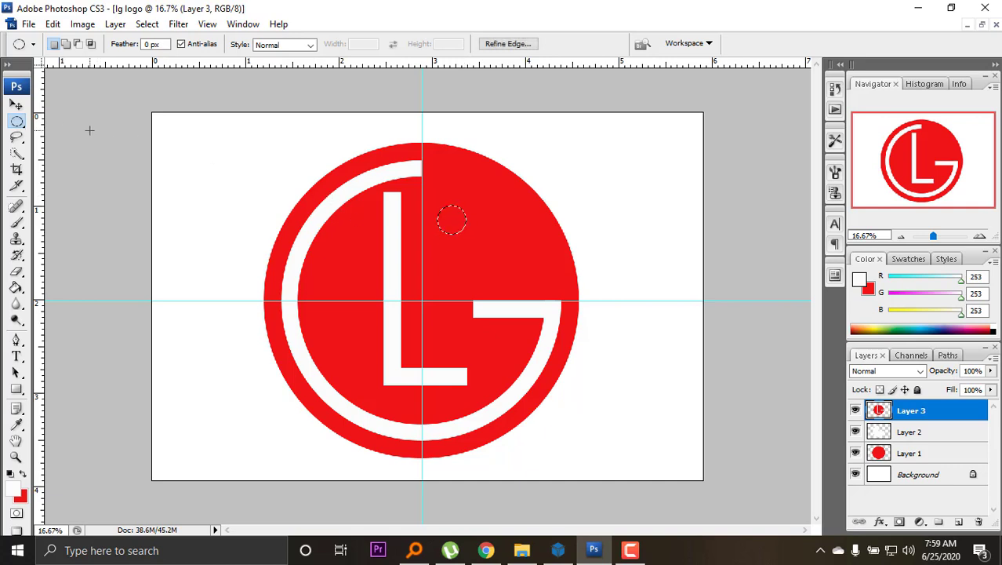
Nudge the small circle into position with Shift+arrow keys.
left_click(15, 105)
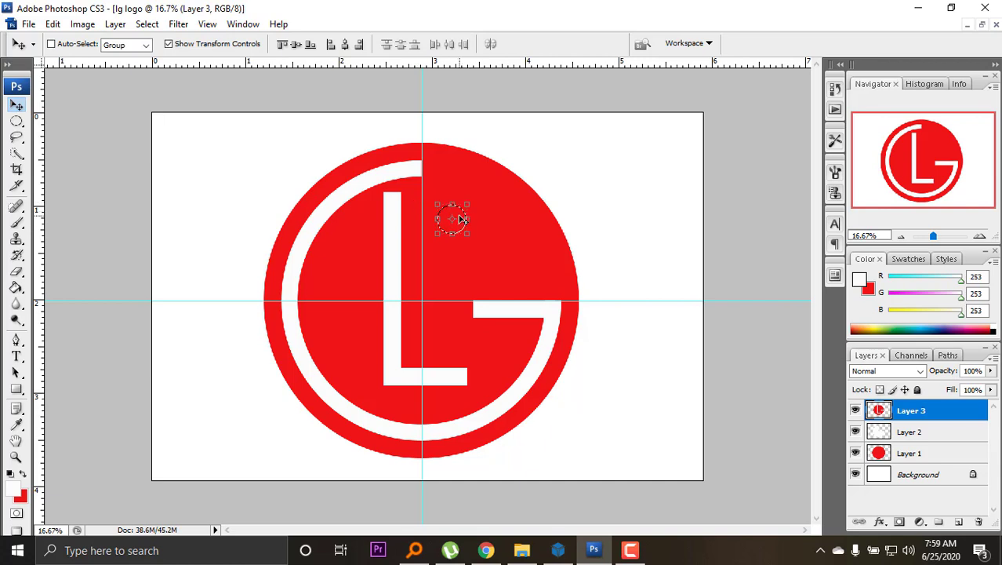
key("shift+Up")
key("shift+Up")
key("shift+Up")
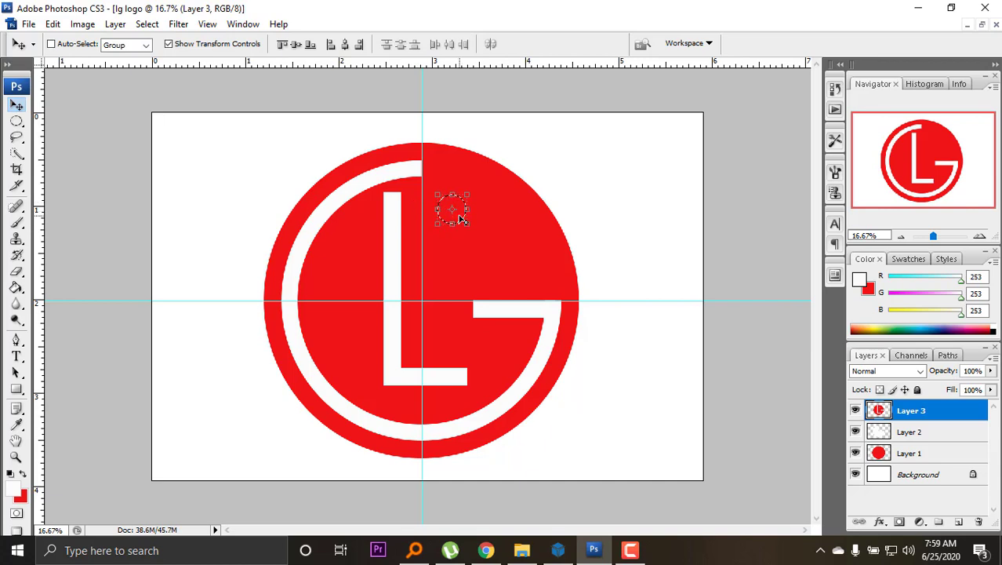
key("shift+Left")
key("shift+Left")
key("shift+Left")
key("shift+Down")
key("shift+Down")
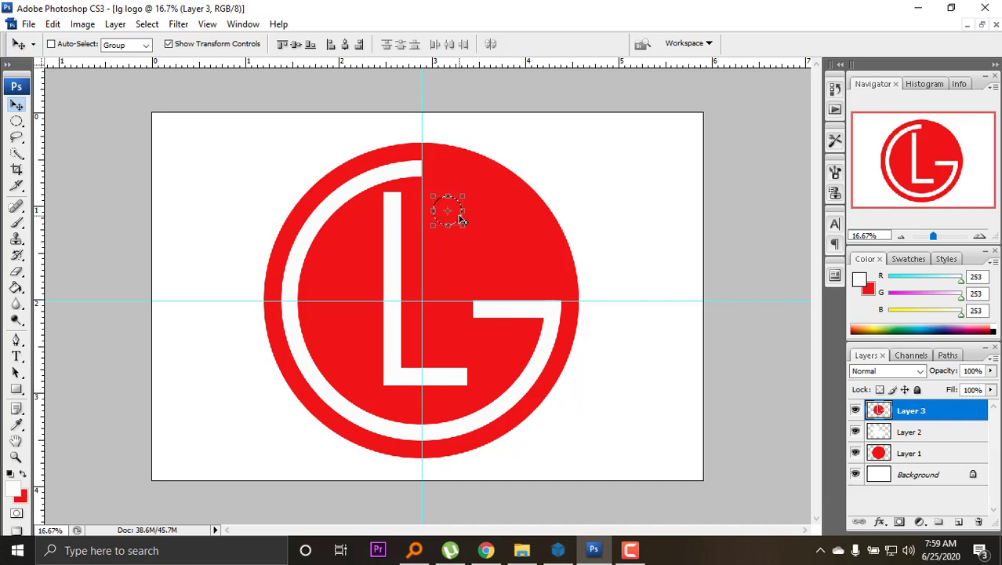
key("shift+Down")
Fill the small circle white with the Paint Bucket as the dot.
left_click(16, 121)
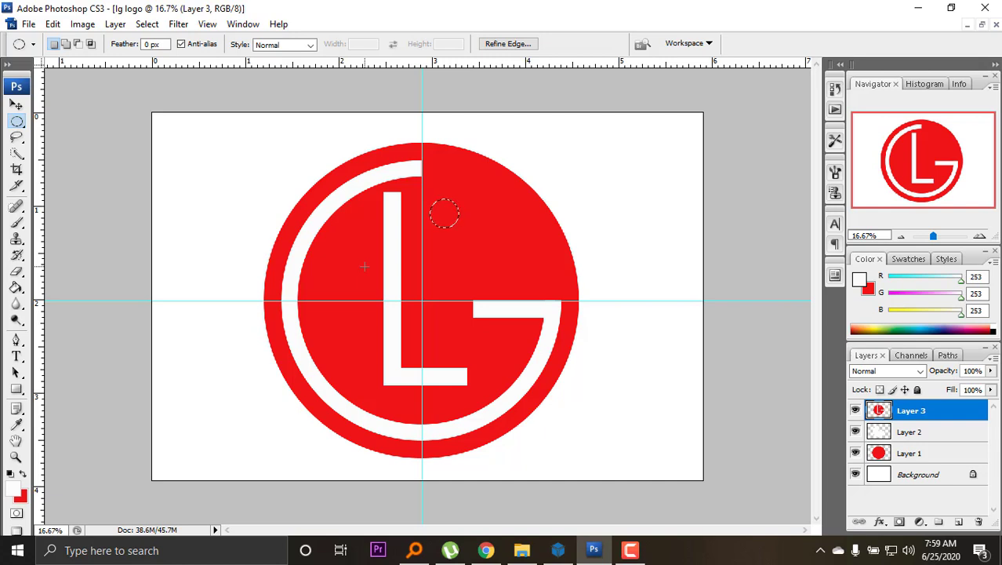
key("g")
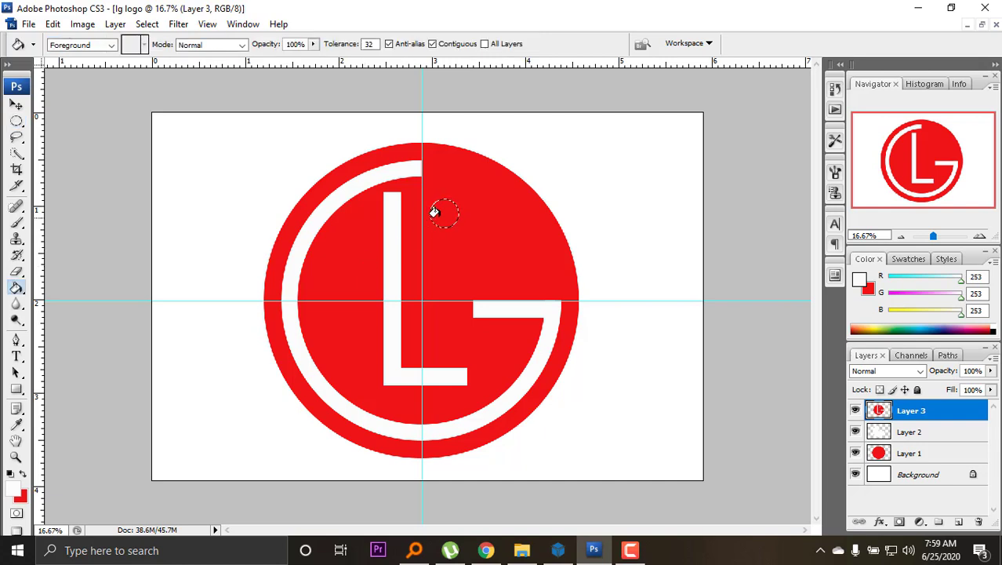
left_click(440, 212)
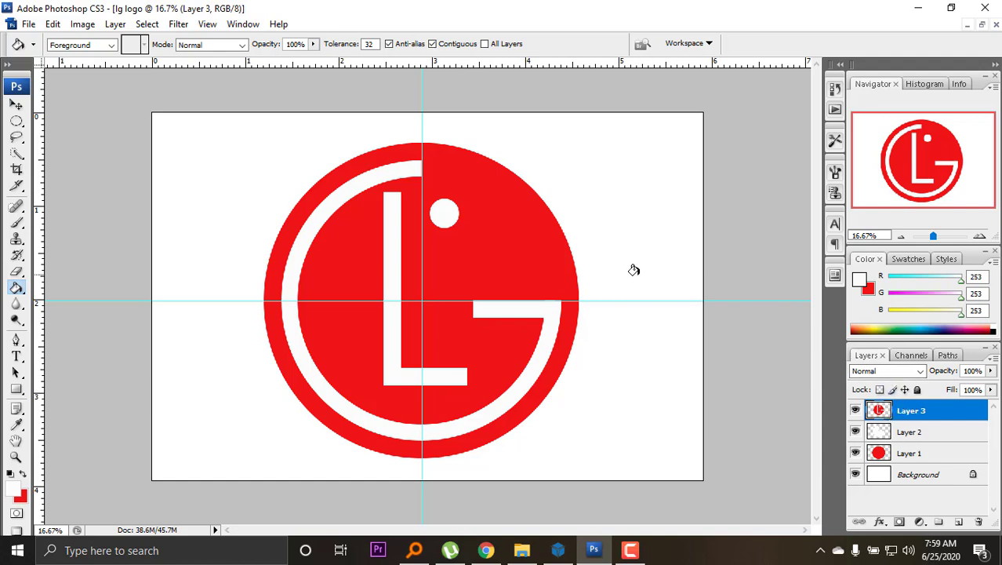
left_click(16, 105)
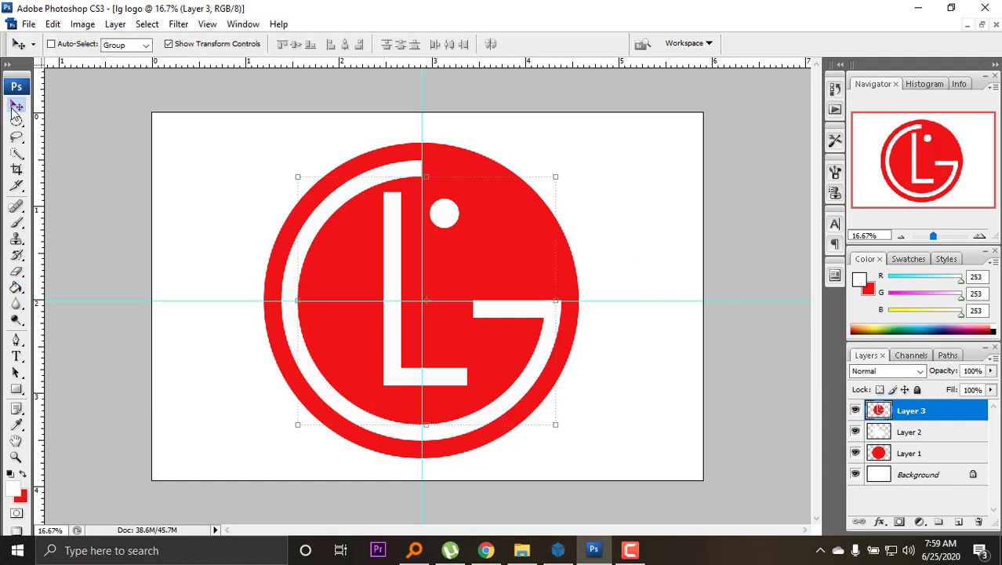